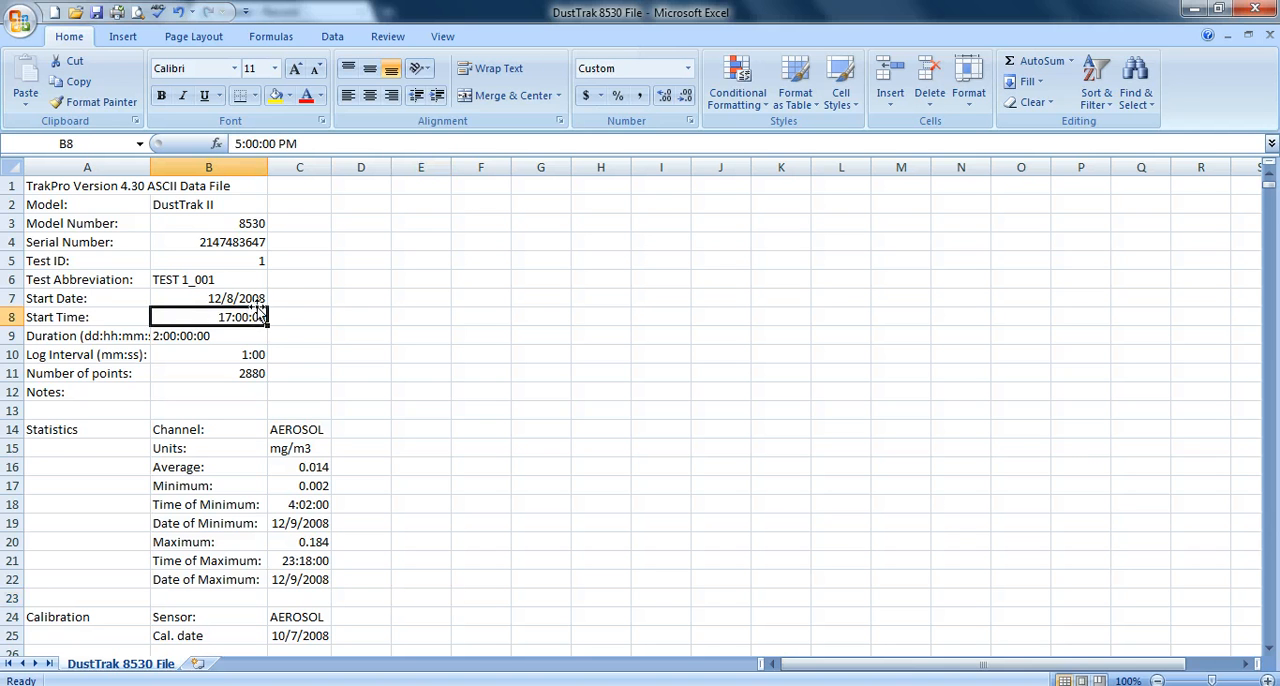
- Enter 5:01 PM as the time of the first data reading in cell B29
click(221, 353)
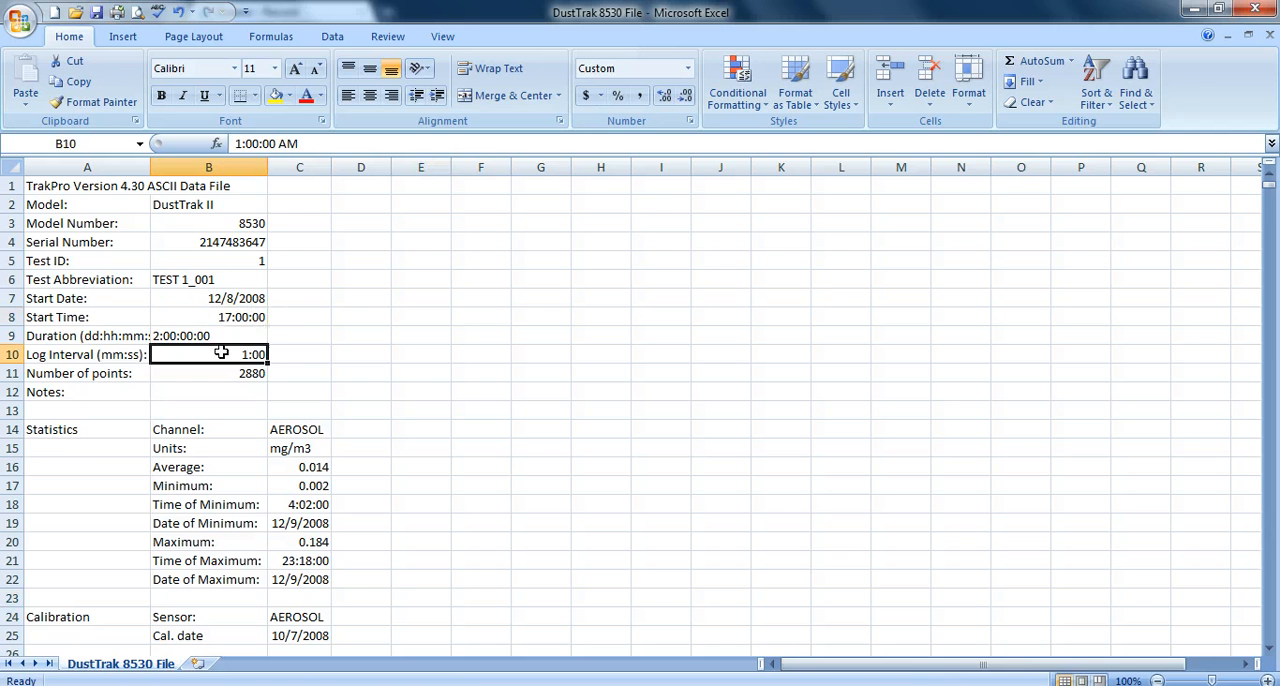
click(256, 318)
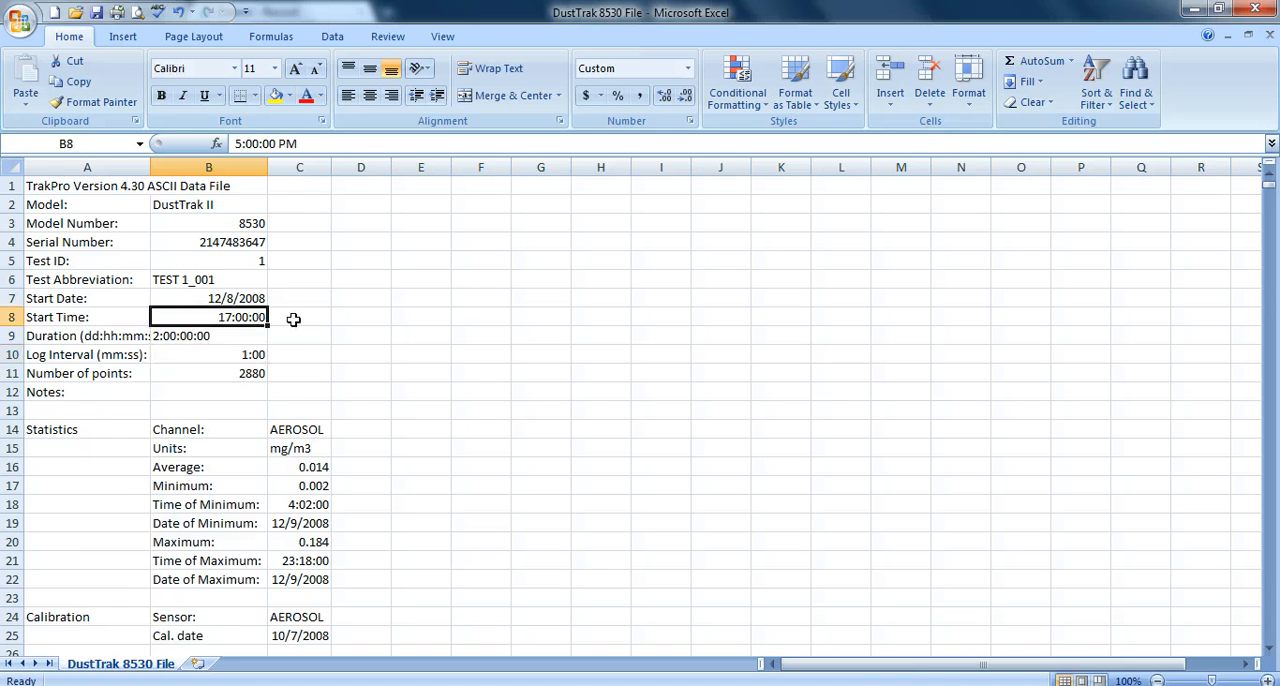
scroll(296, 317, down, 4)
scroll(296, 317, down, 3)
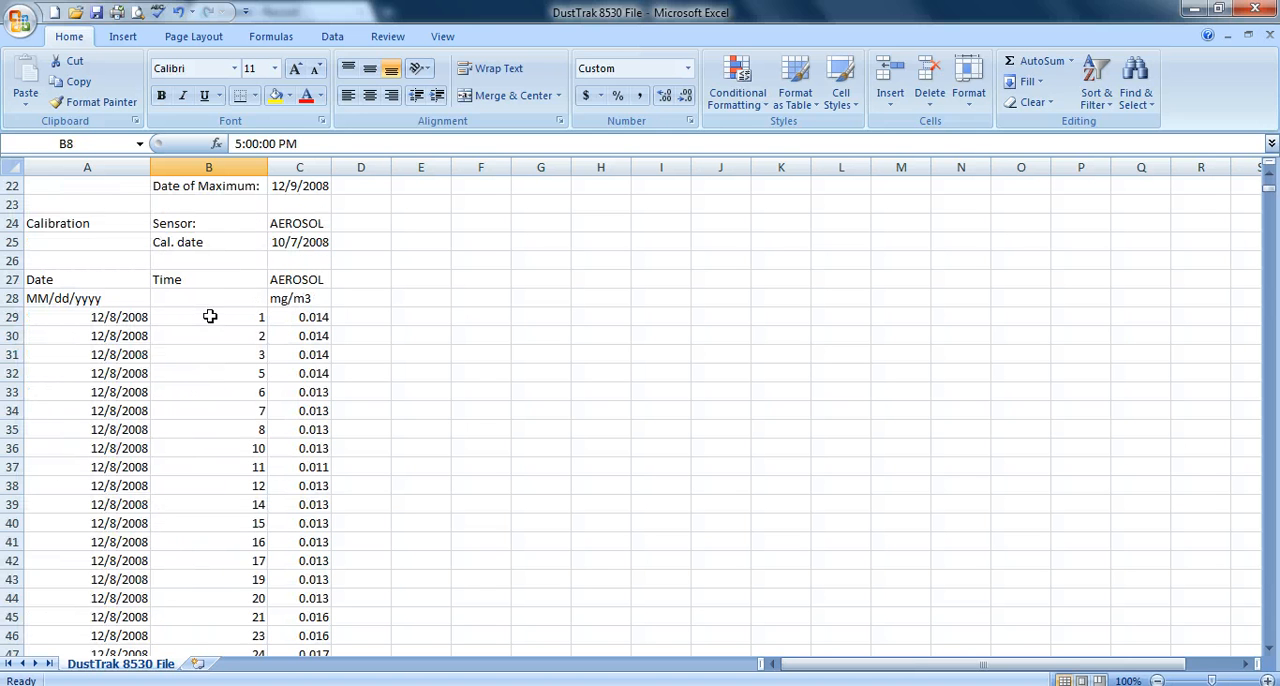
click(211, 316)
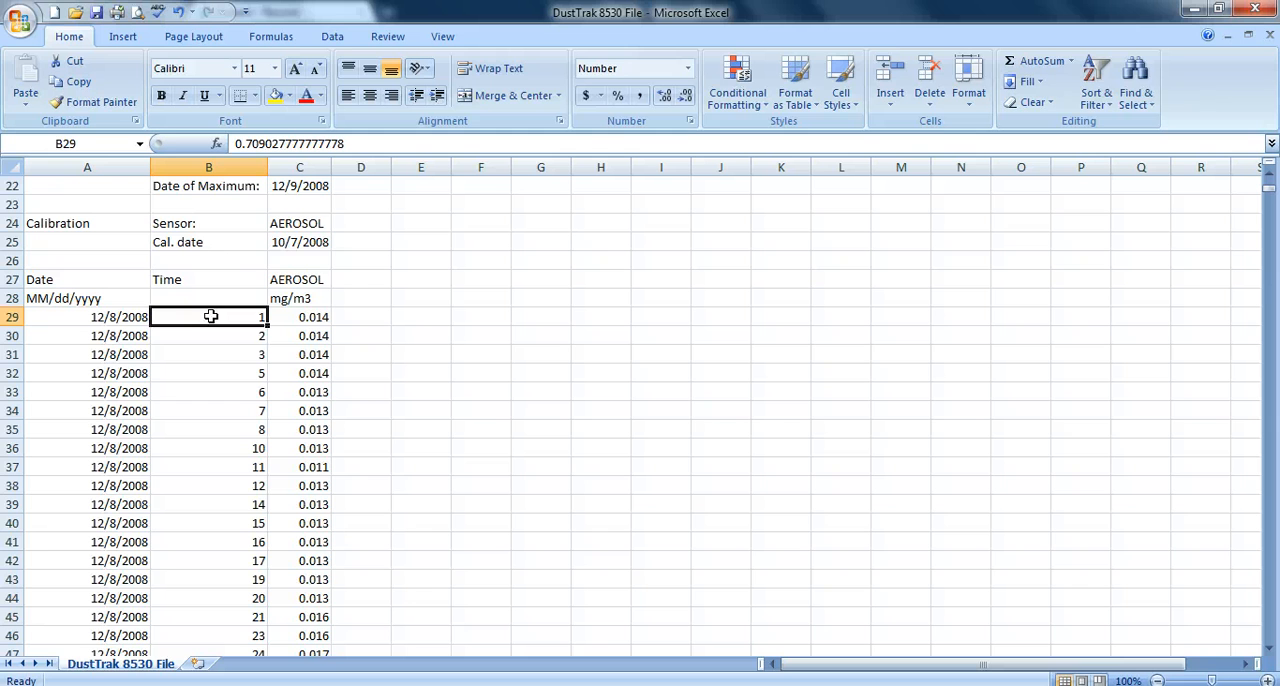
text(5)
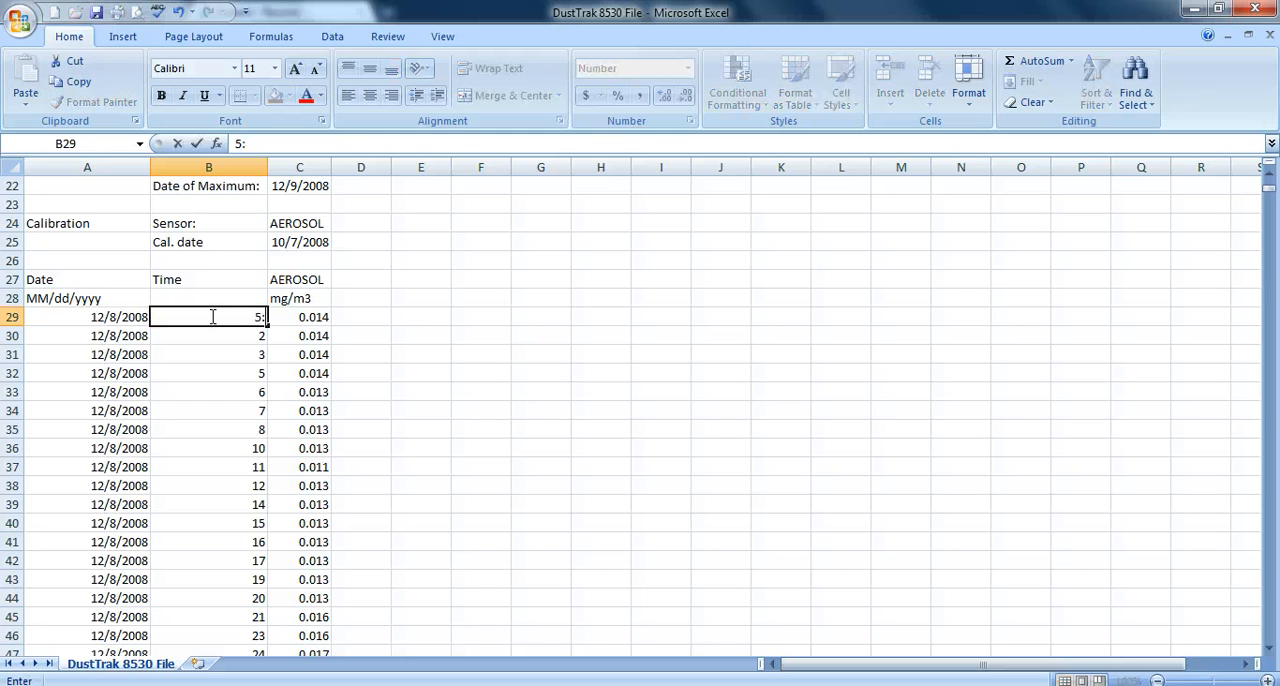
text(:01 PM)
key(Return)
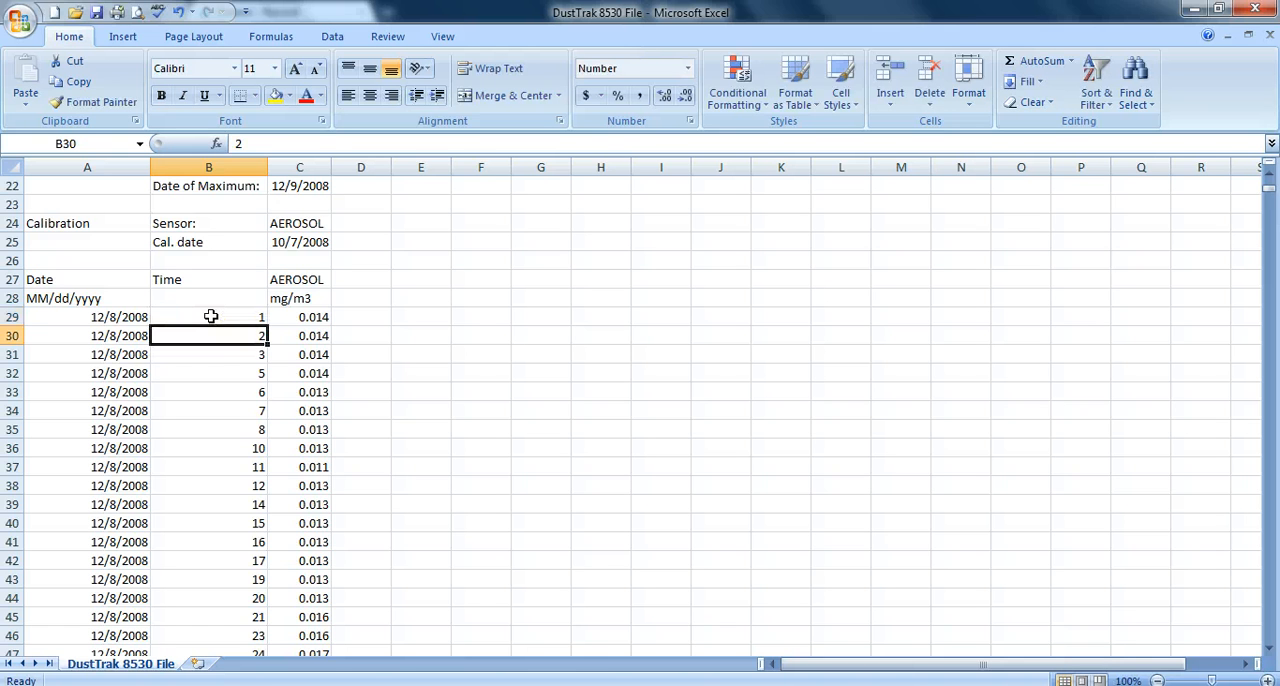
- Format cell B29 with the Time category using the 1:30 PM type
click(211, 316)
right_click(212, 318)
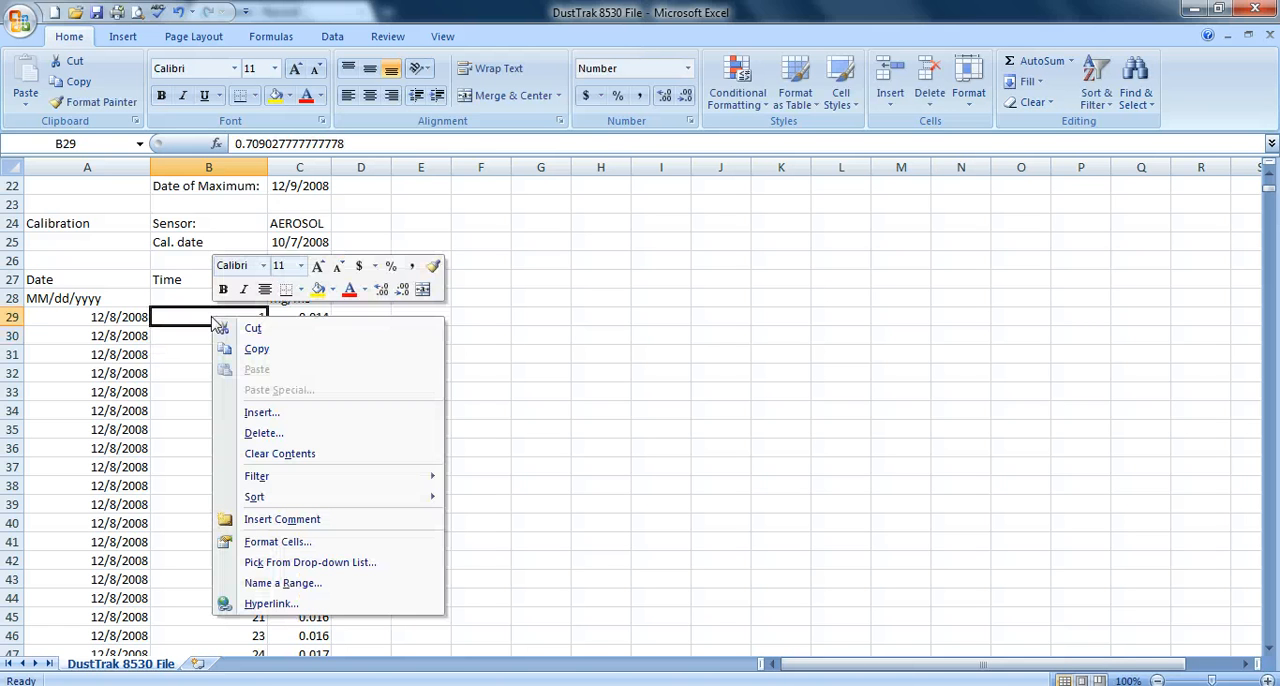
click(290, 542)
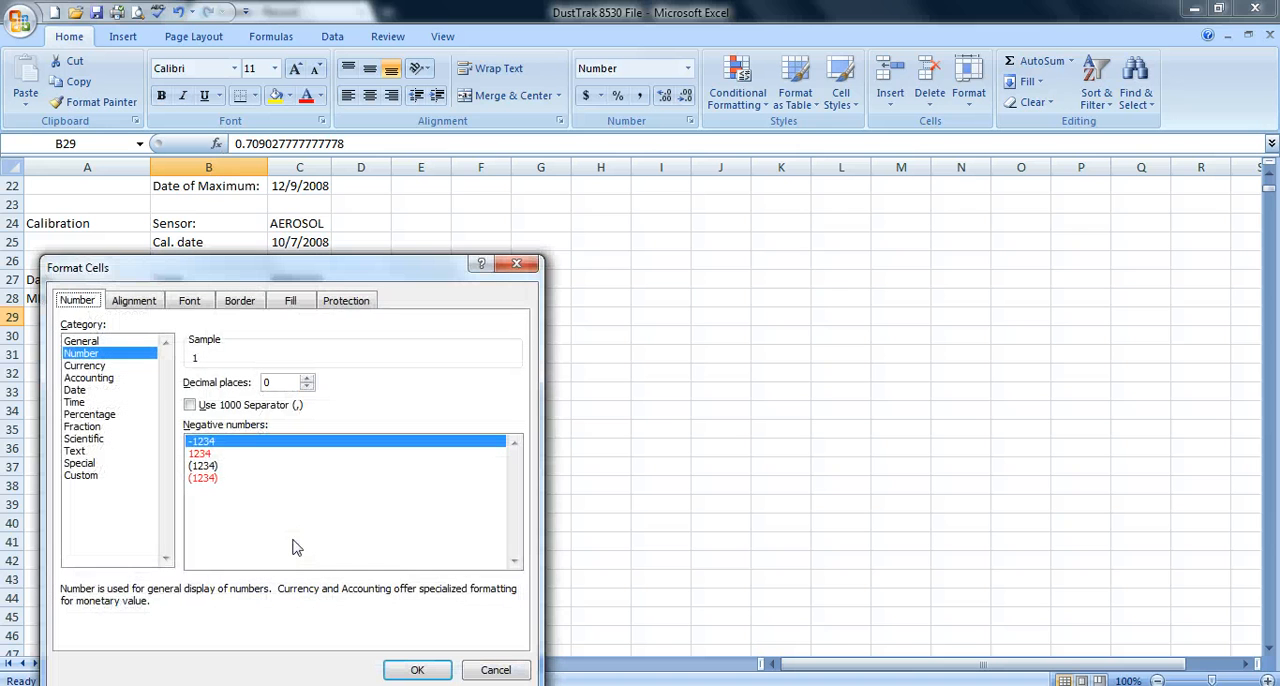
click(88, 404)
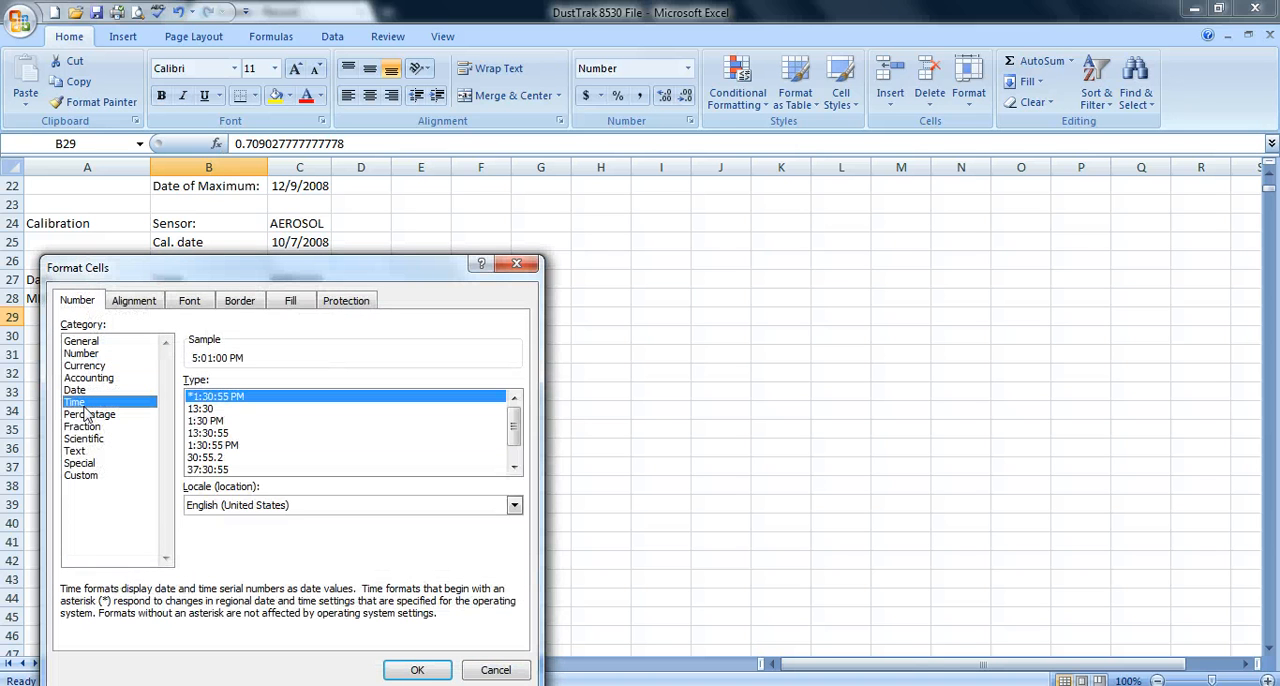
click(214, 421)
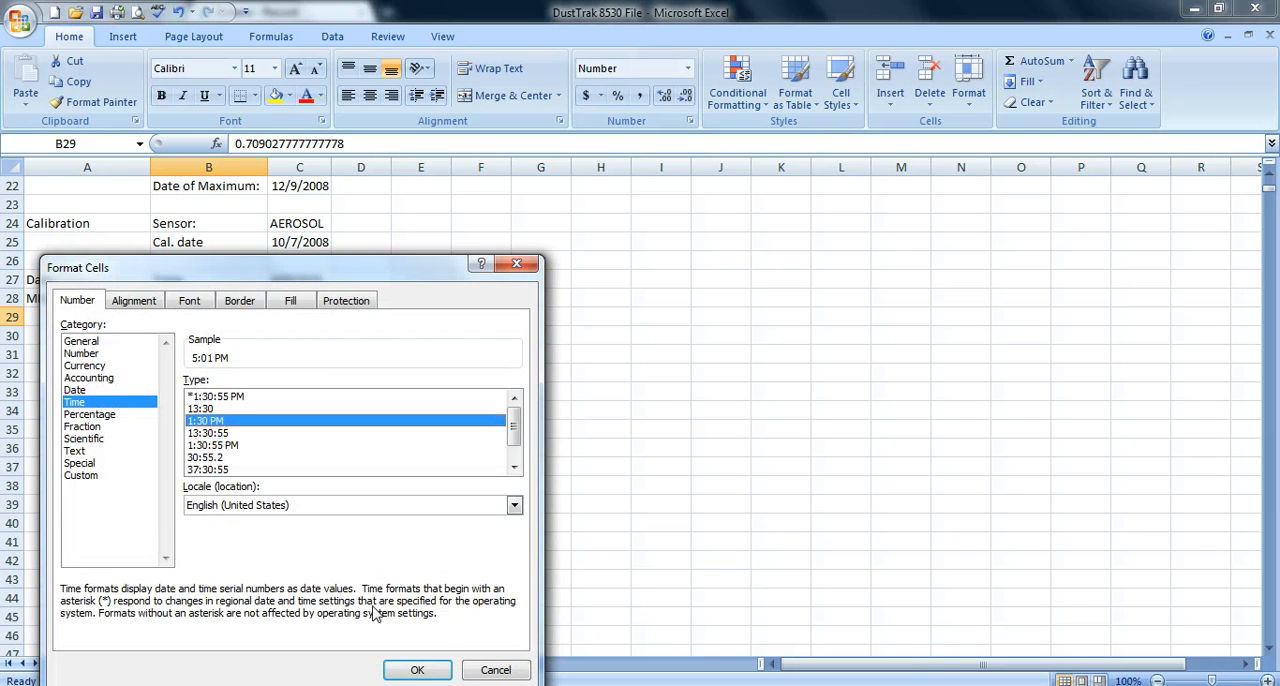
click(436, 668)
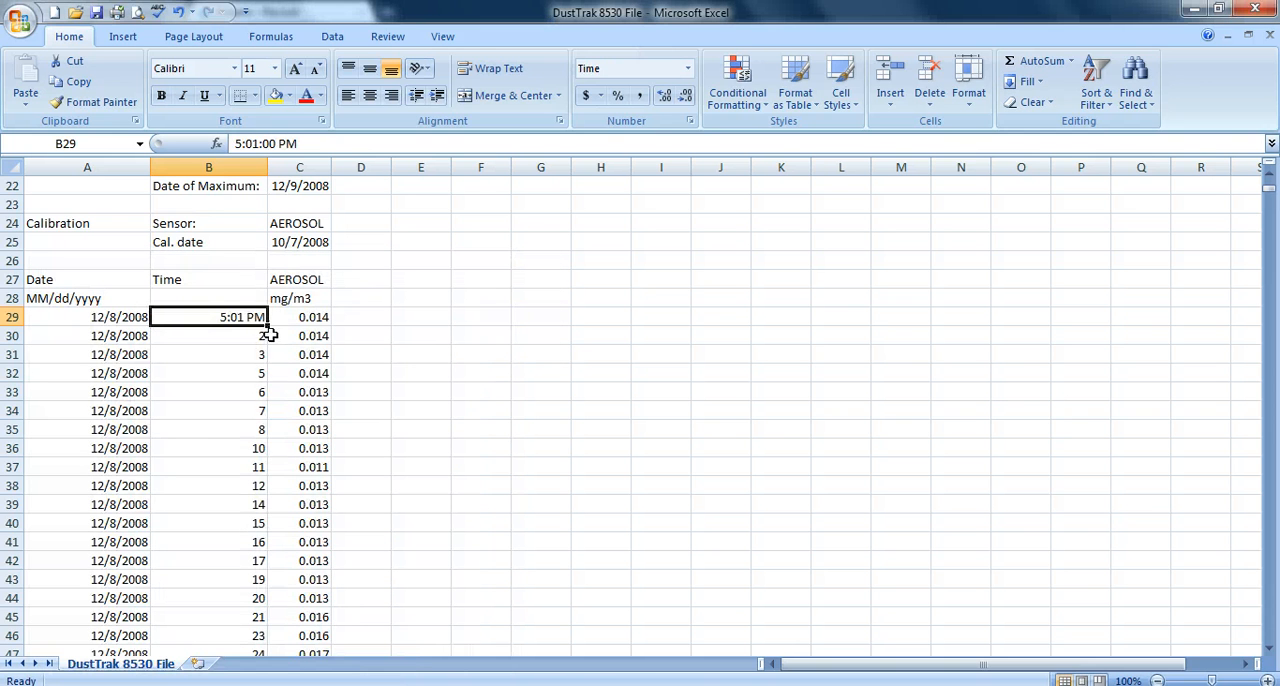
- Fill the time from B29 down into B30 and change B30 to 5:02 PM
drag(268, 327, 266, 344)
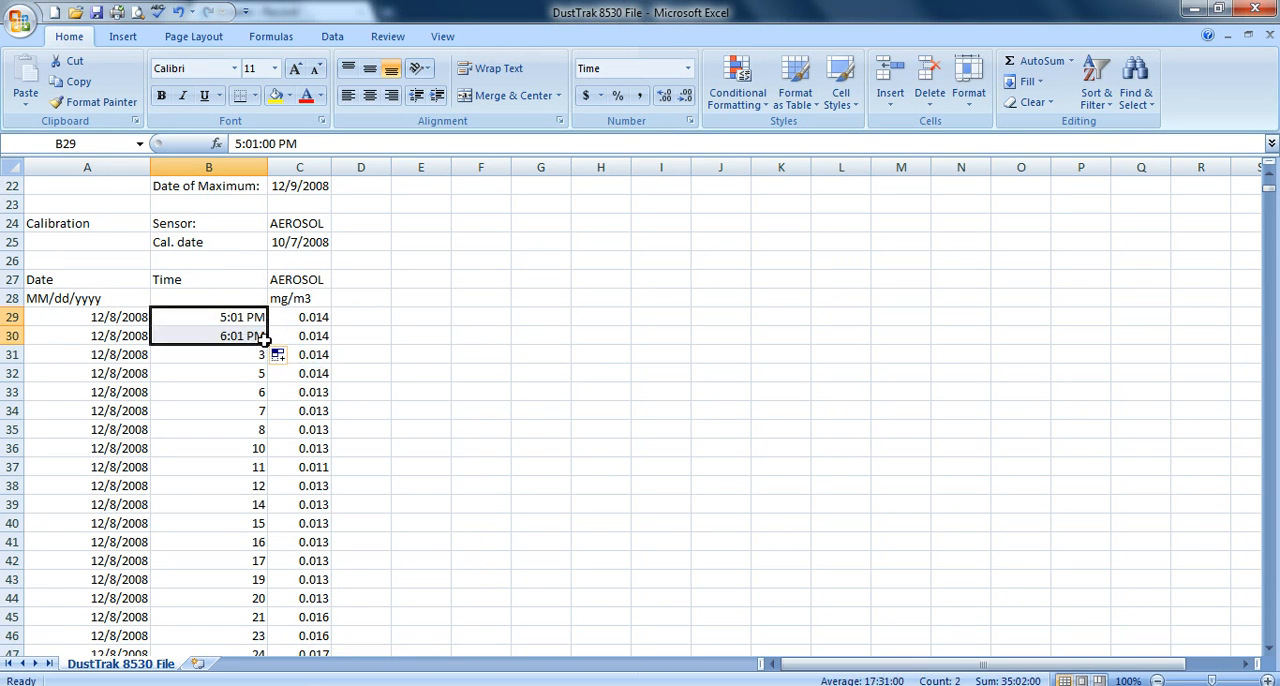
double_click(229, 337)
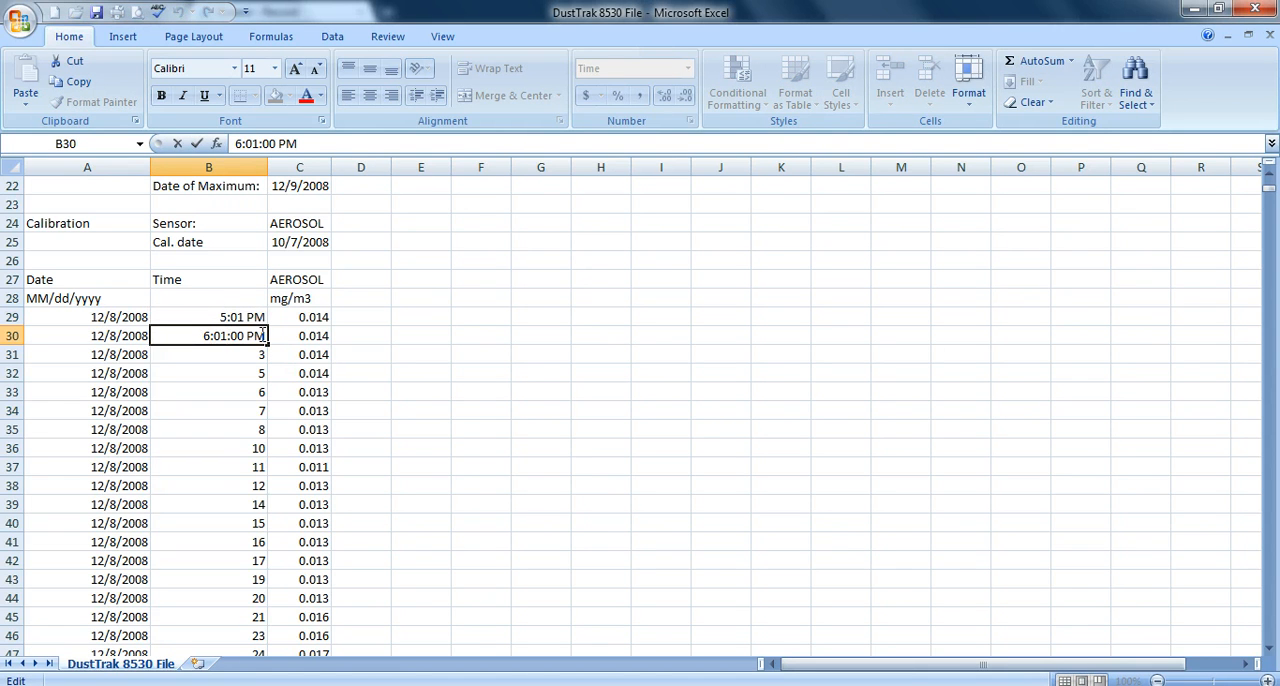
key(BackSpace)
text(5)
key(BackSpace)
text(2)
key(Return)
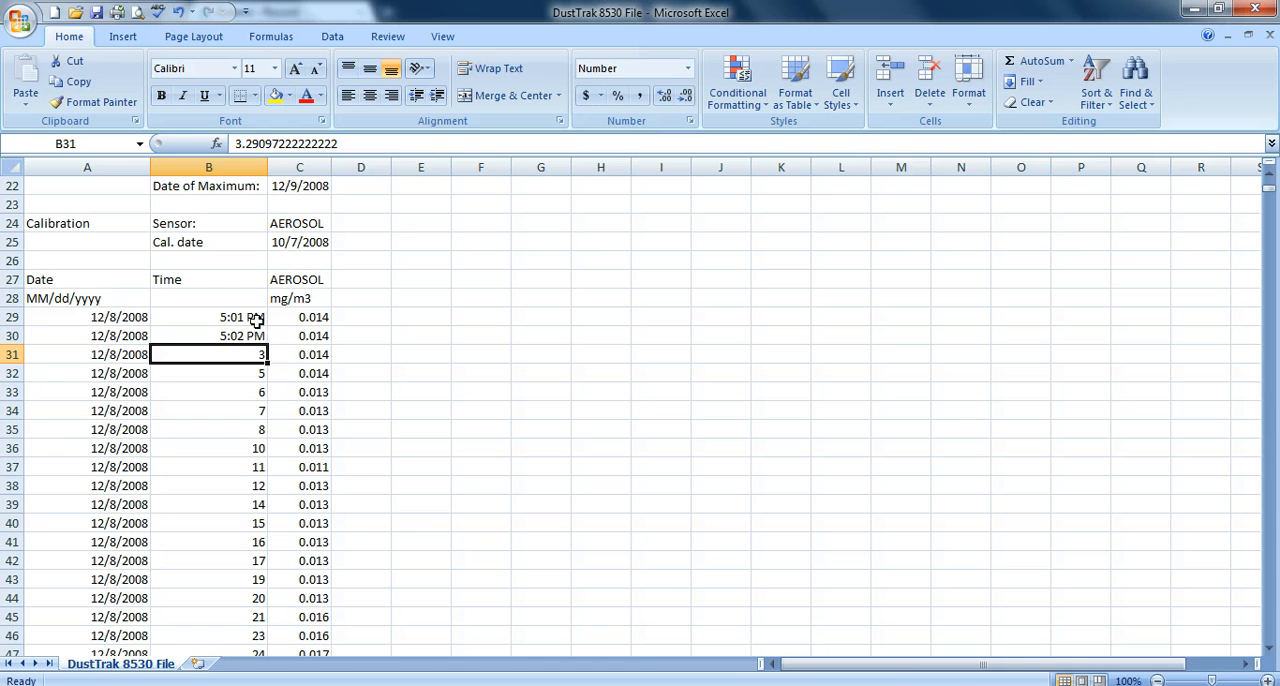
- Extend the one-minute time series from B29:B30 down to row 49
click(246, 316)
mouse_move(246, 316)
mouse_down()
mouse_move(246, 333)
mouse_move(256, 322)
mouse_up()
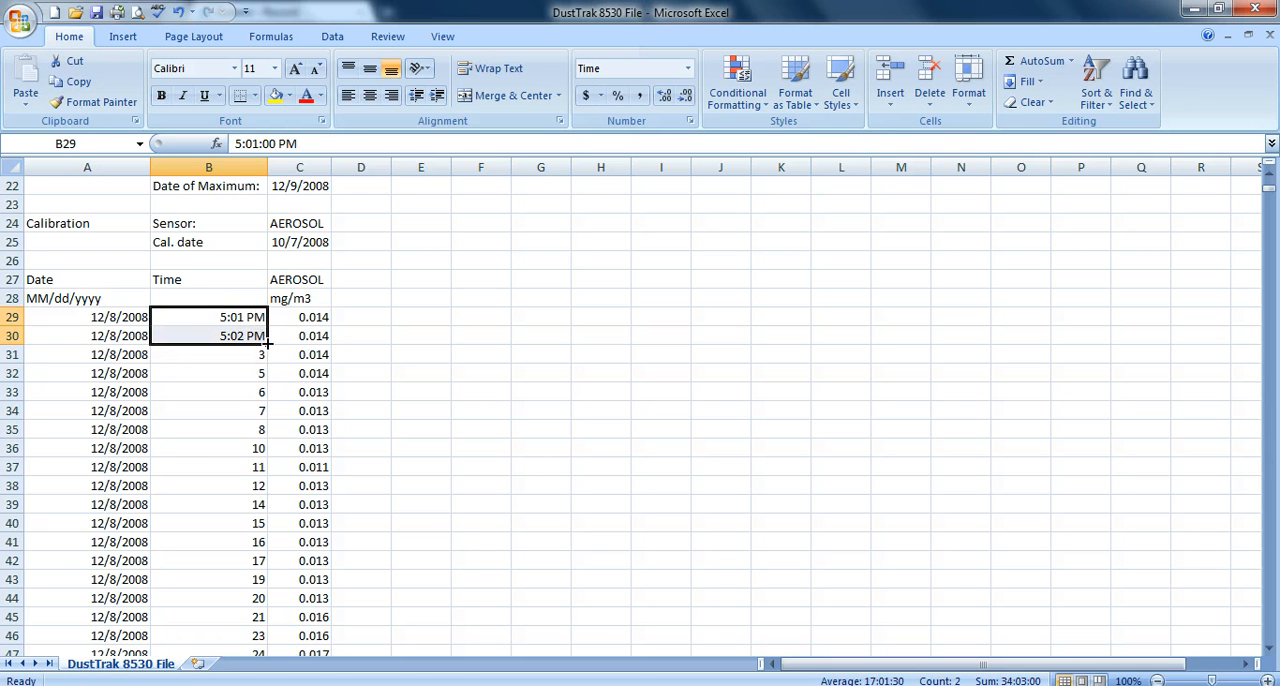
drag(268, 343, 266, 623)
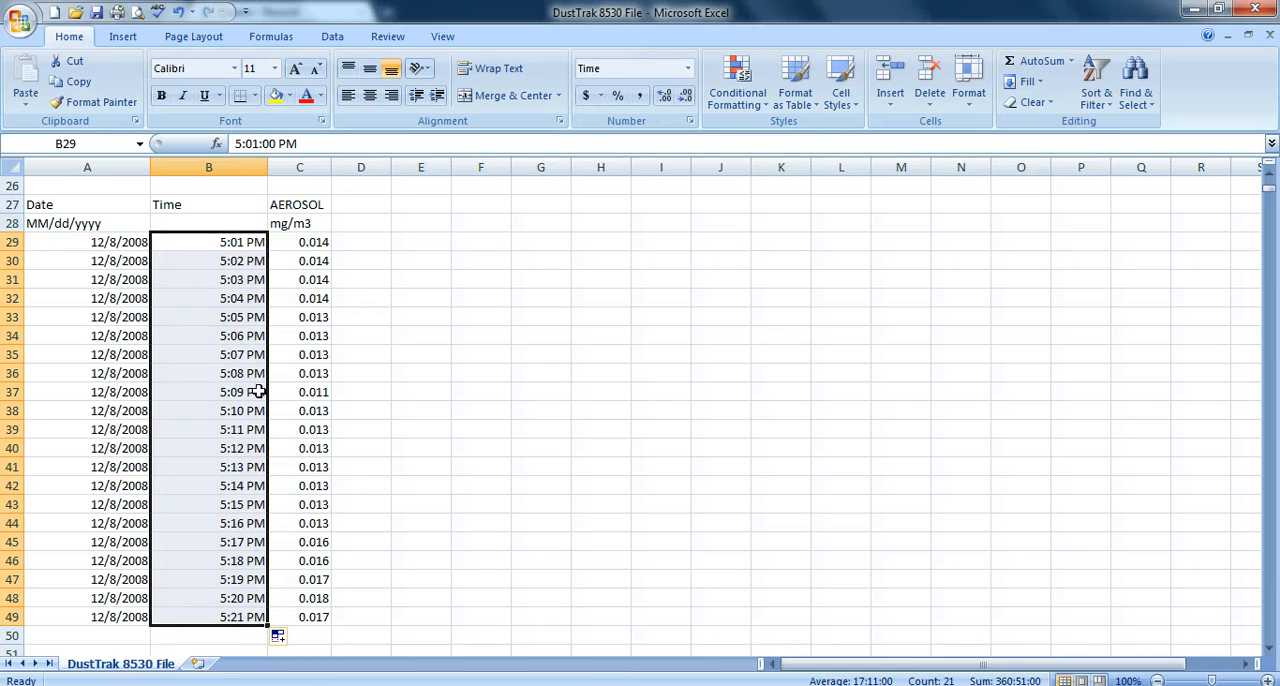
- Insert two blank columns between the Time and AEROSOL columns
click(287, 163)
right_click(287, 163)
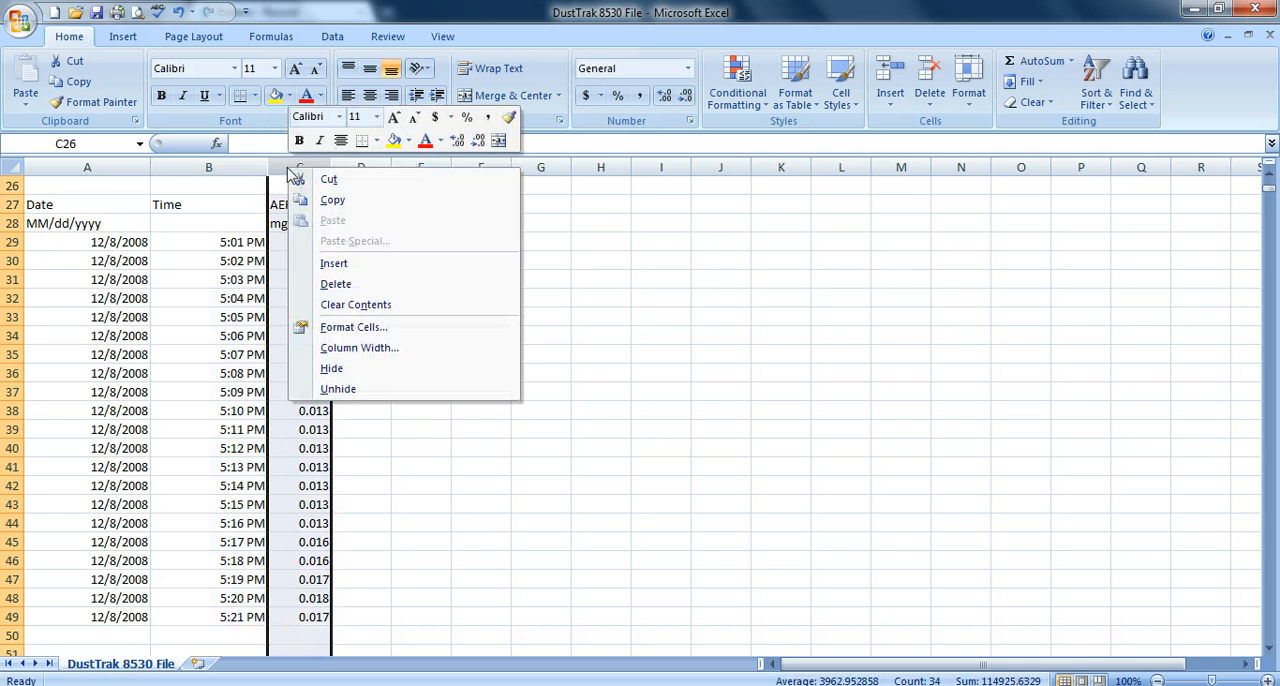
click(330, 262)
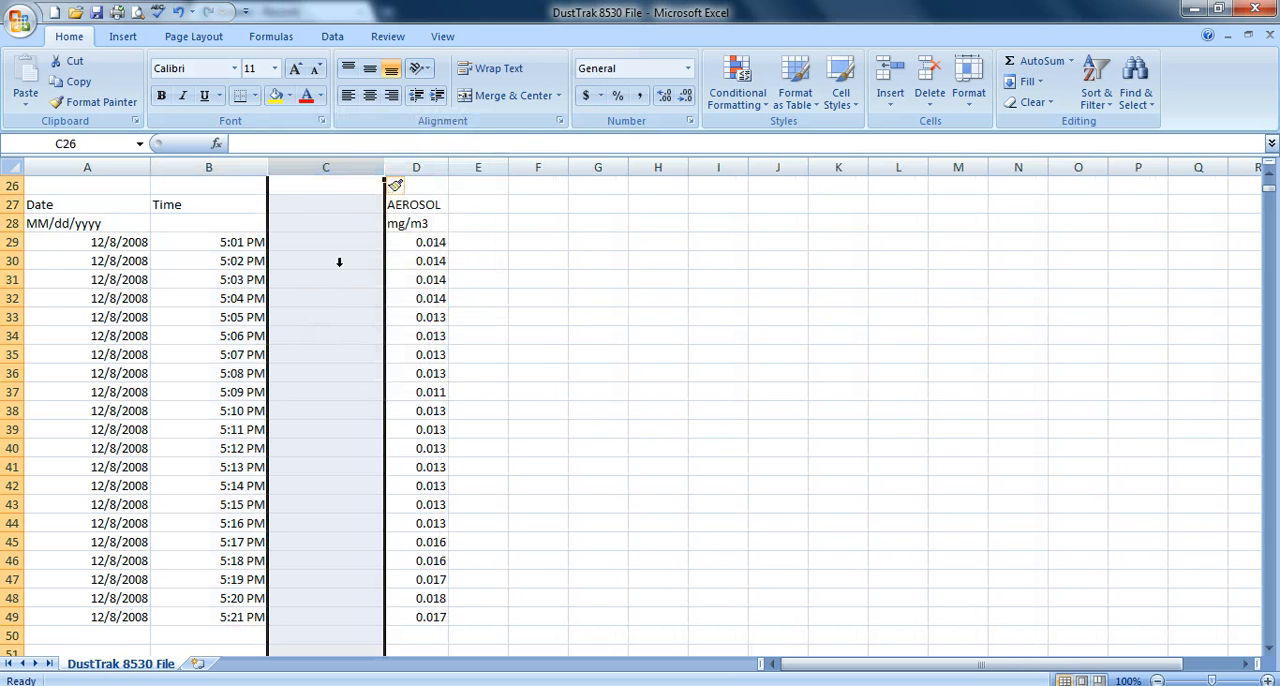
right_click(308, 167)
click(330, 262)
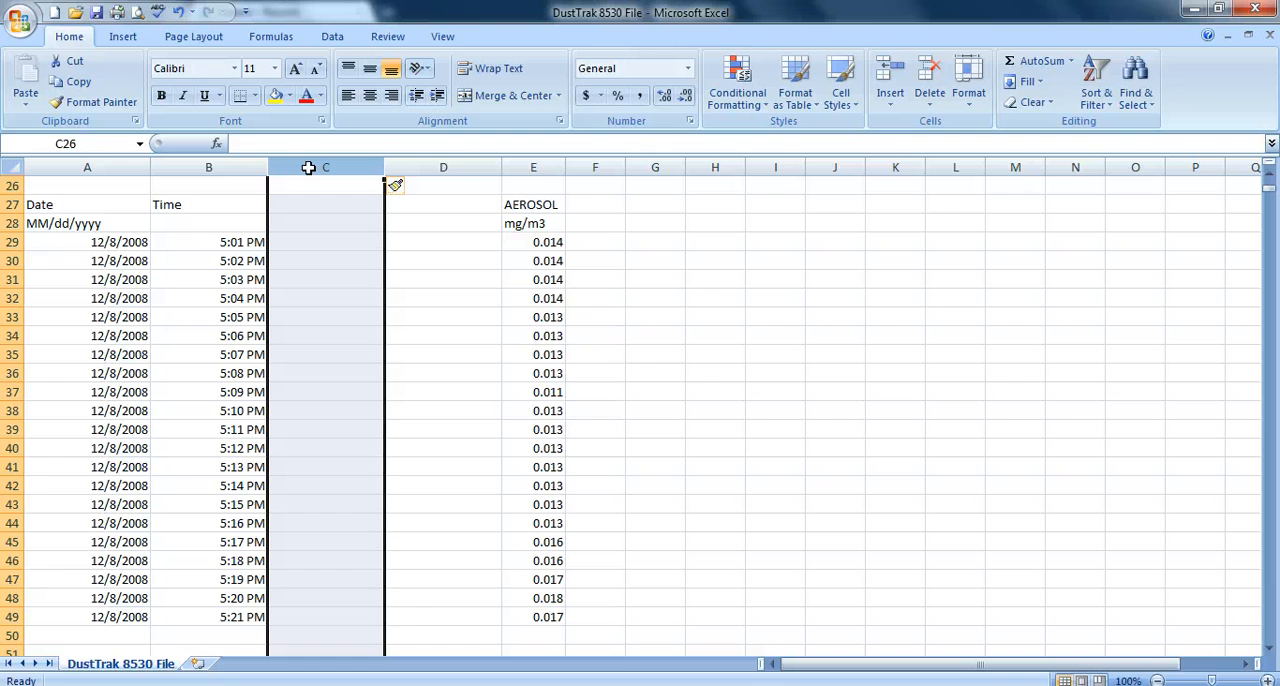
- Enter 35 in cell C29 beside the first time reading
click(325, 242)
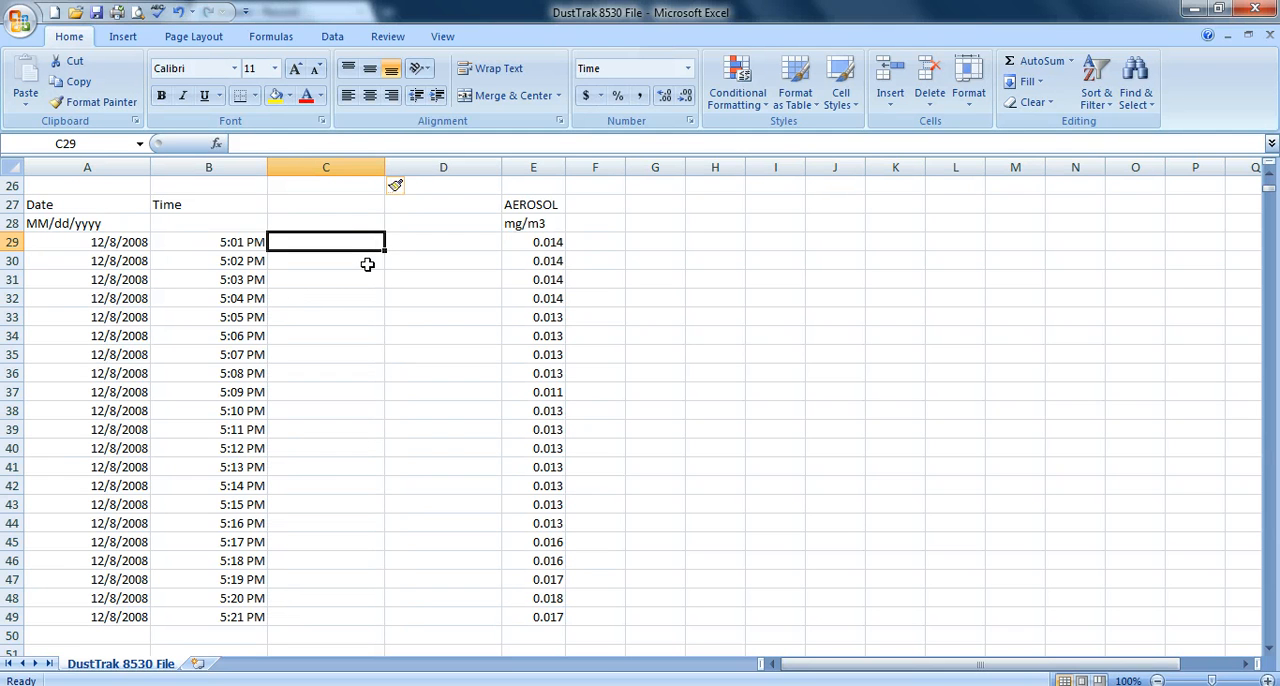
text(35)
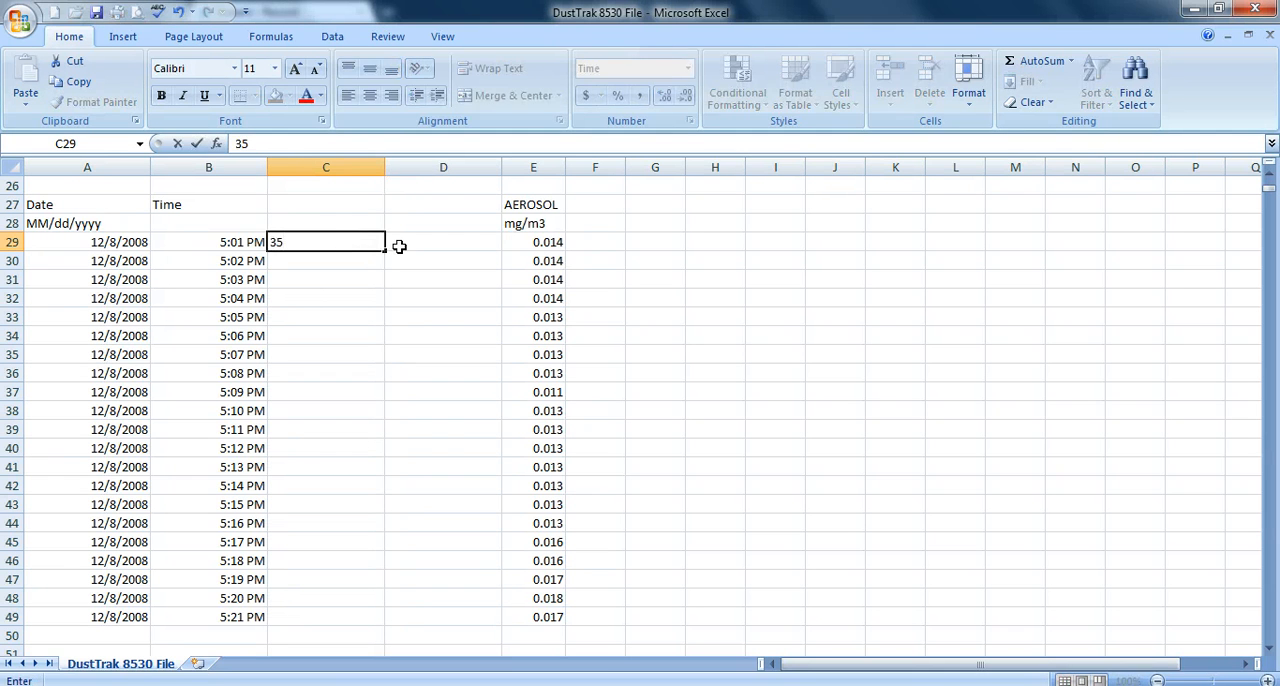
click(332, 260)
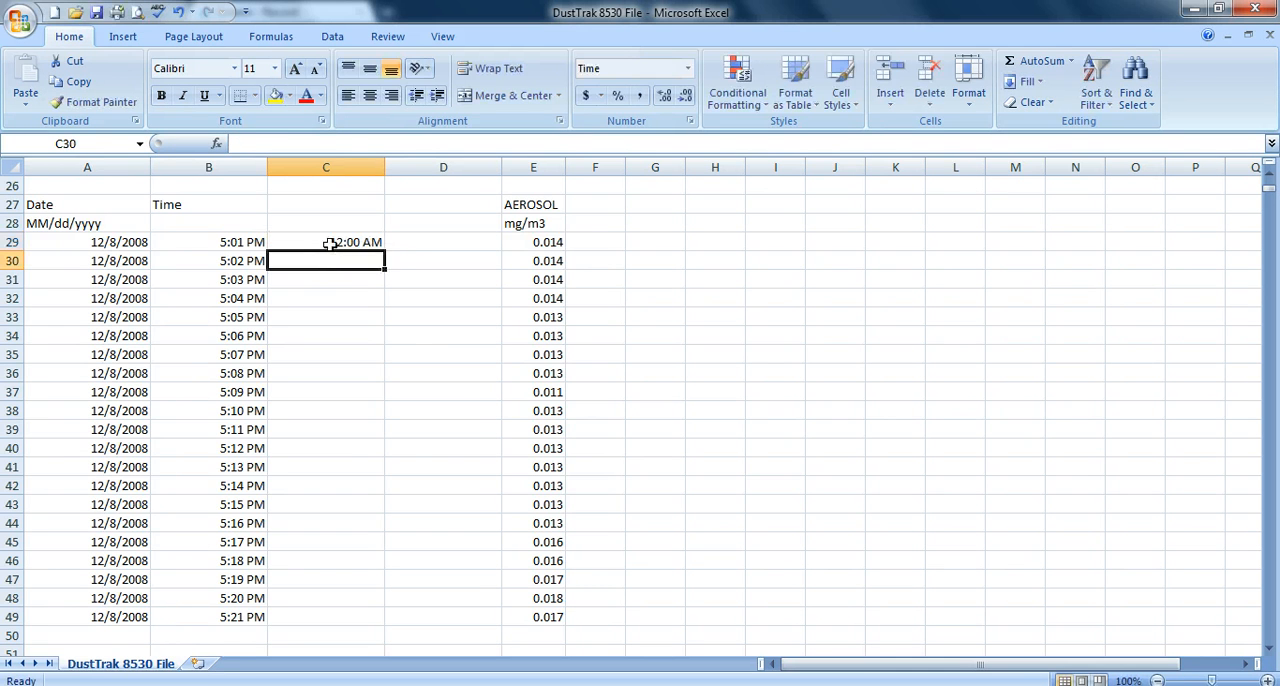
- Format C29 as a Number with 2 decimal places and fill it down to row 49
click(336, 246)
right_click(337, 250)
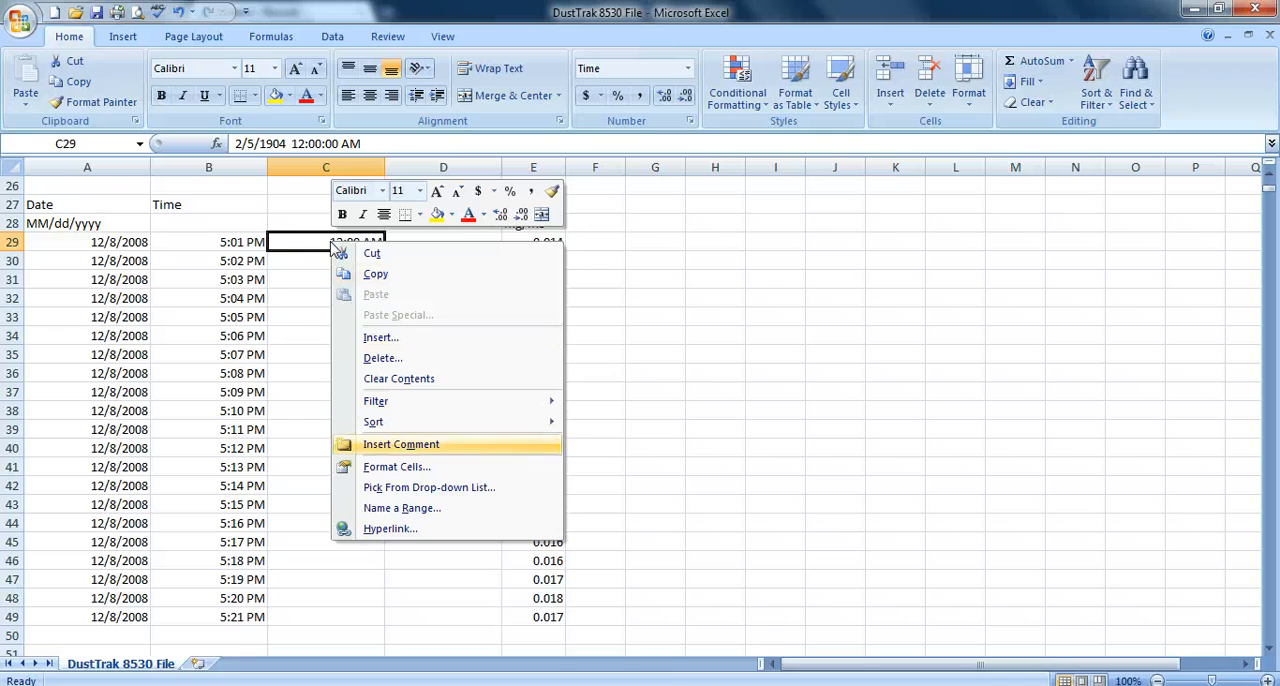
click(385, 467)
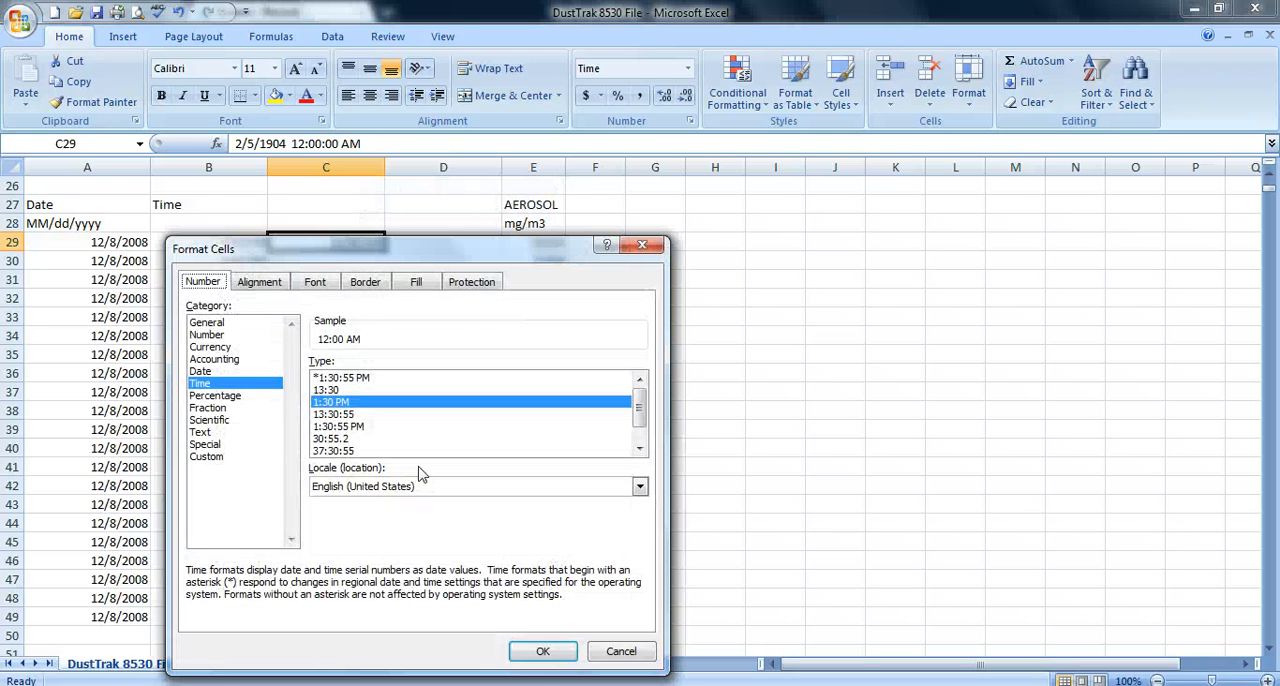
click(210, 334)
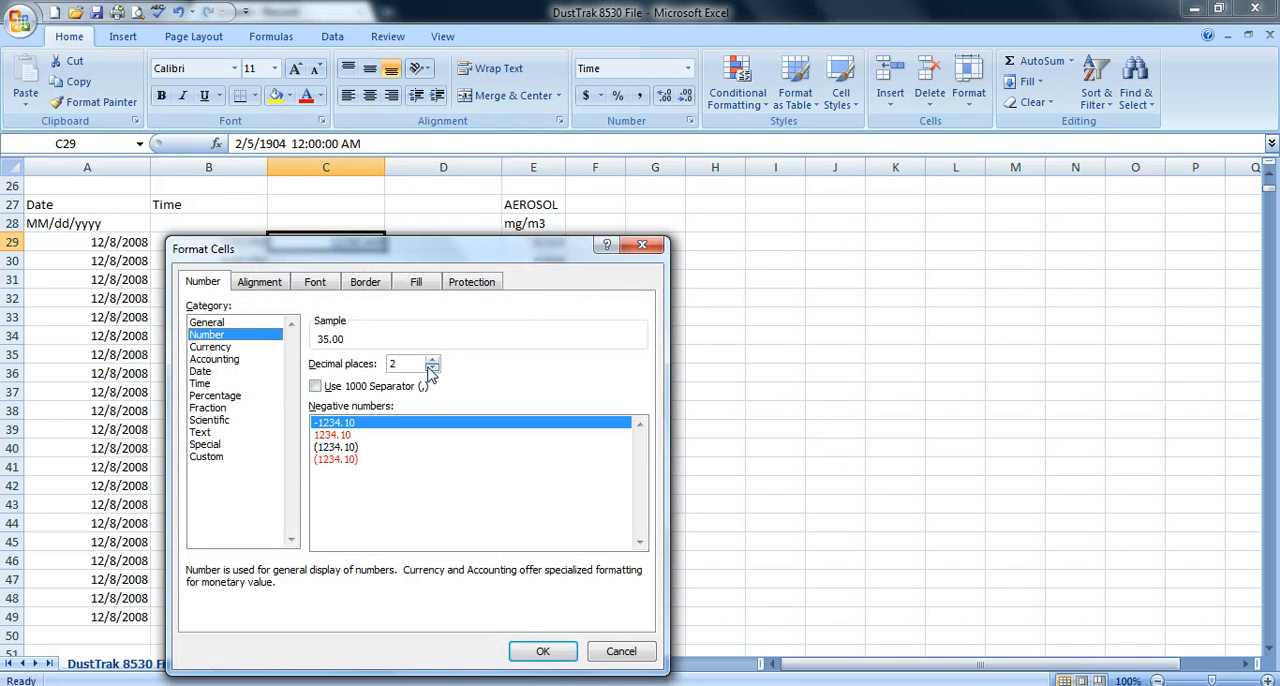
click(541, 651)
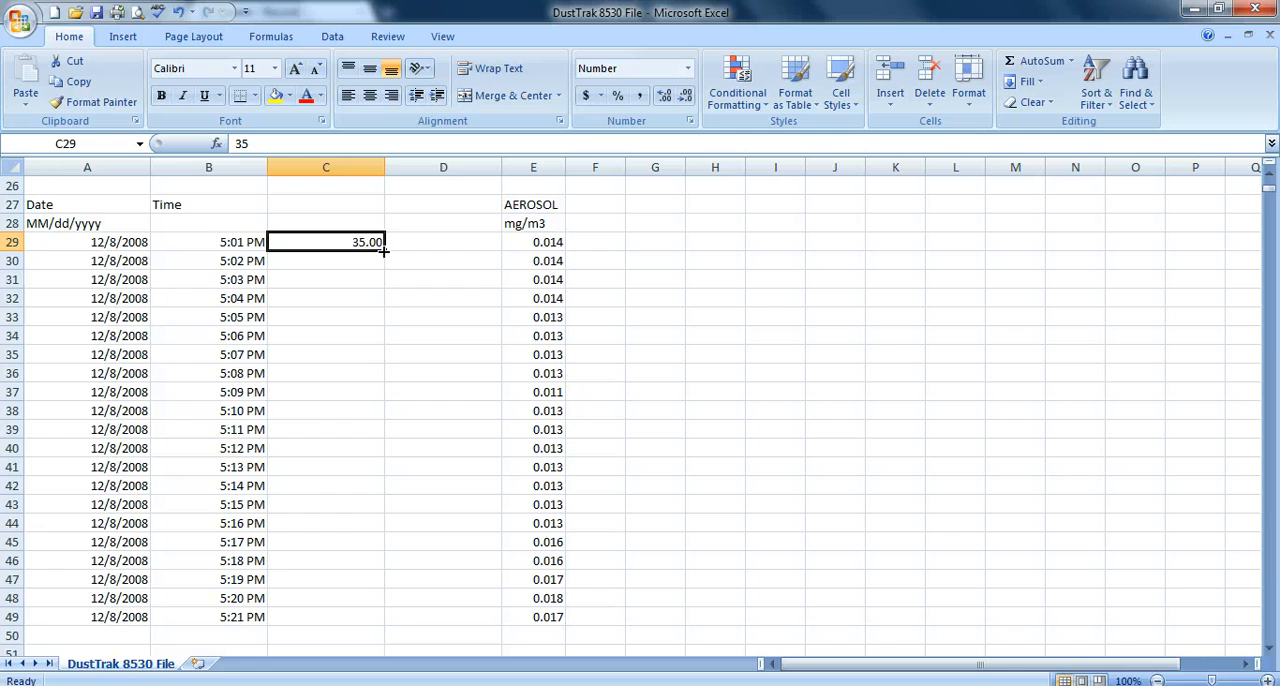
drag(384, 251, 384, 624)
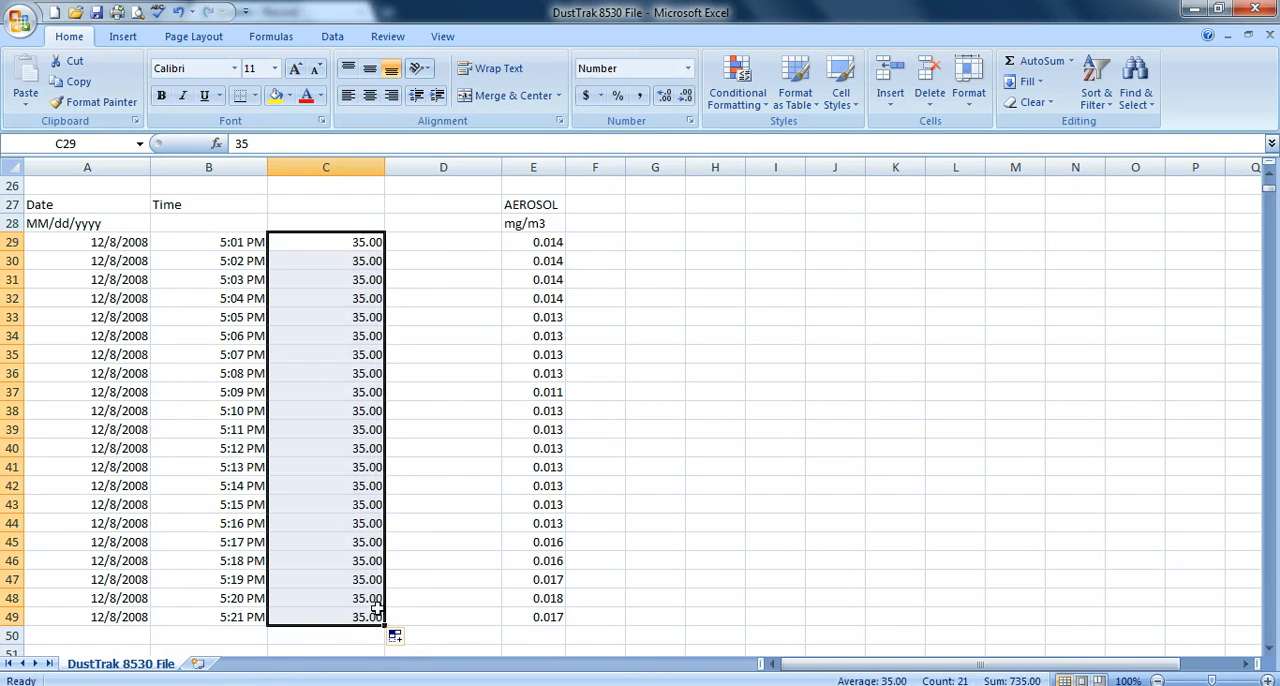
- Enter the formula =E29*1000 in cell D29 to convert the first aerosol reading
click(446, 244)
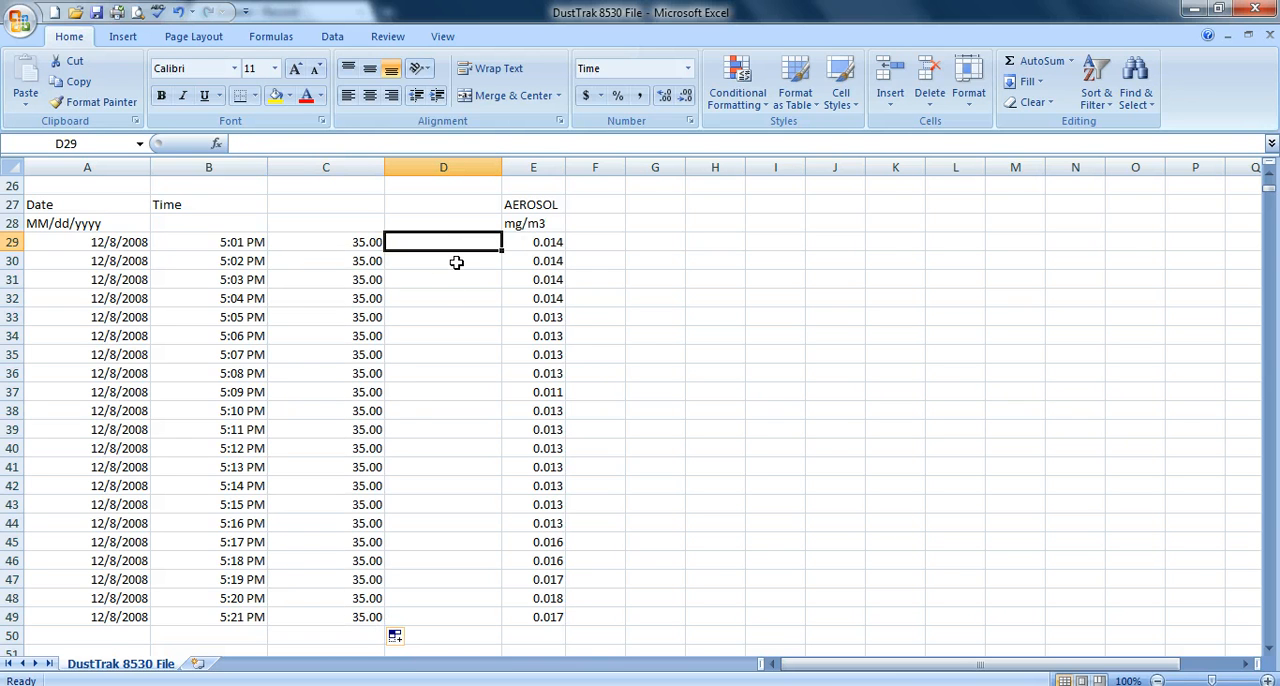
text(=)
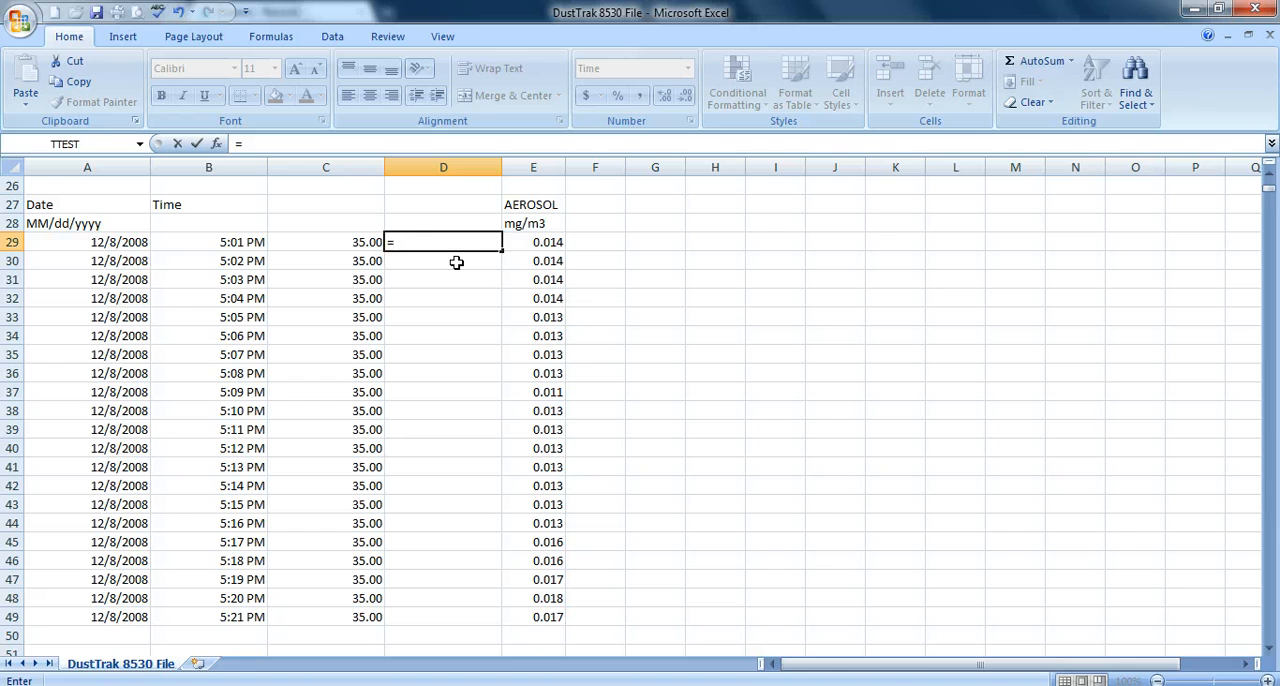
click(523, 243)
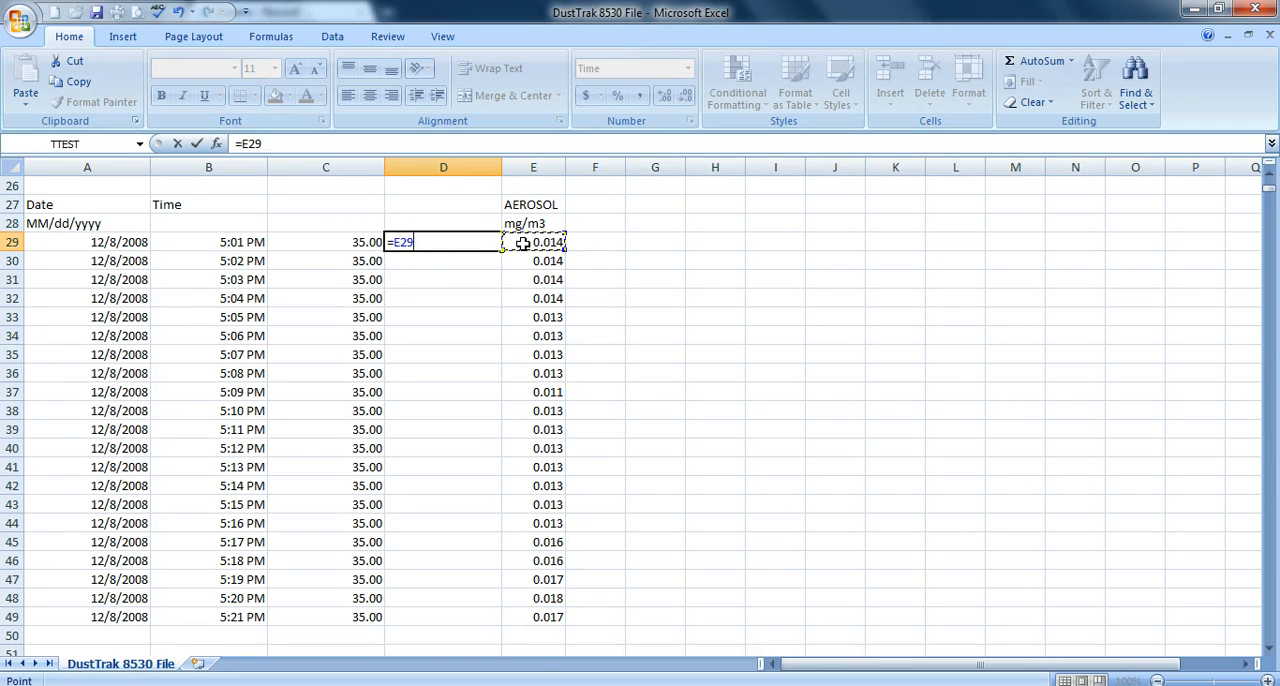
text(*1000)
key(Return)
- Format cell D29 as a Number with 3 decimal places
click(474, 245)
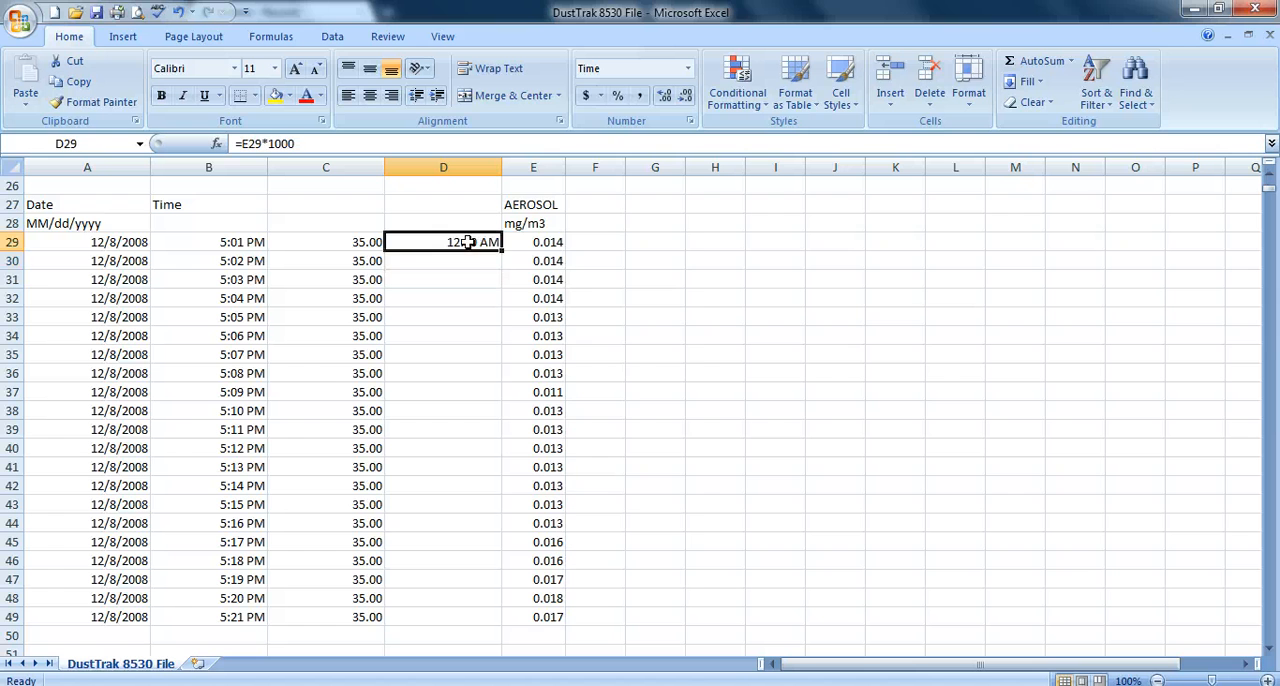
right_click(476, 248)
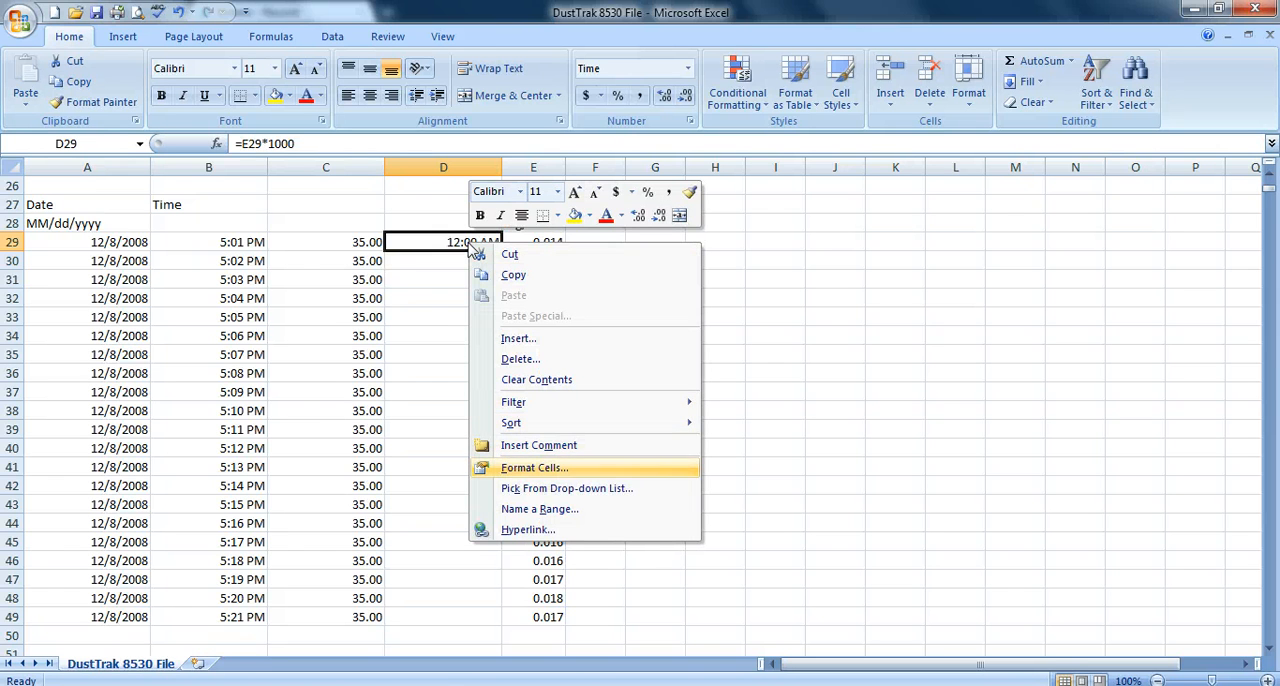
click(533, 467)
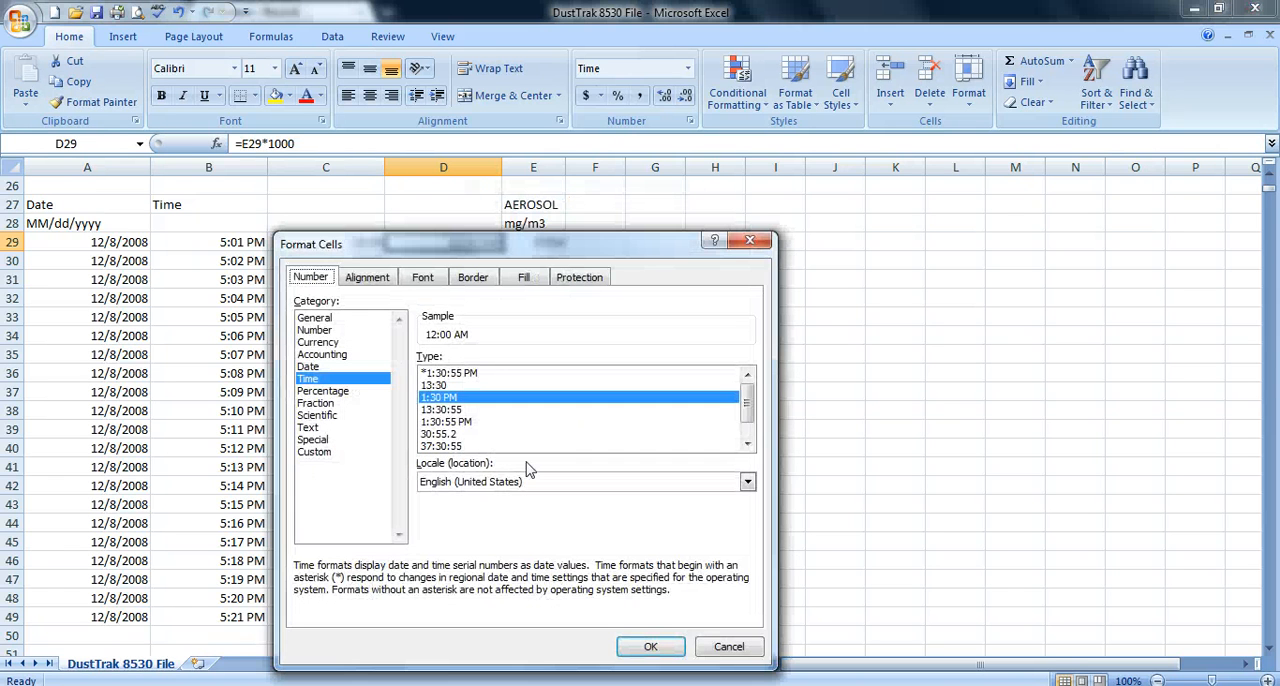
click(320, 330)
click(539, 356)
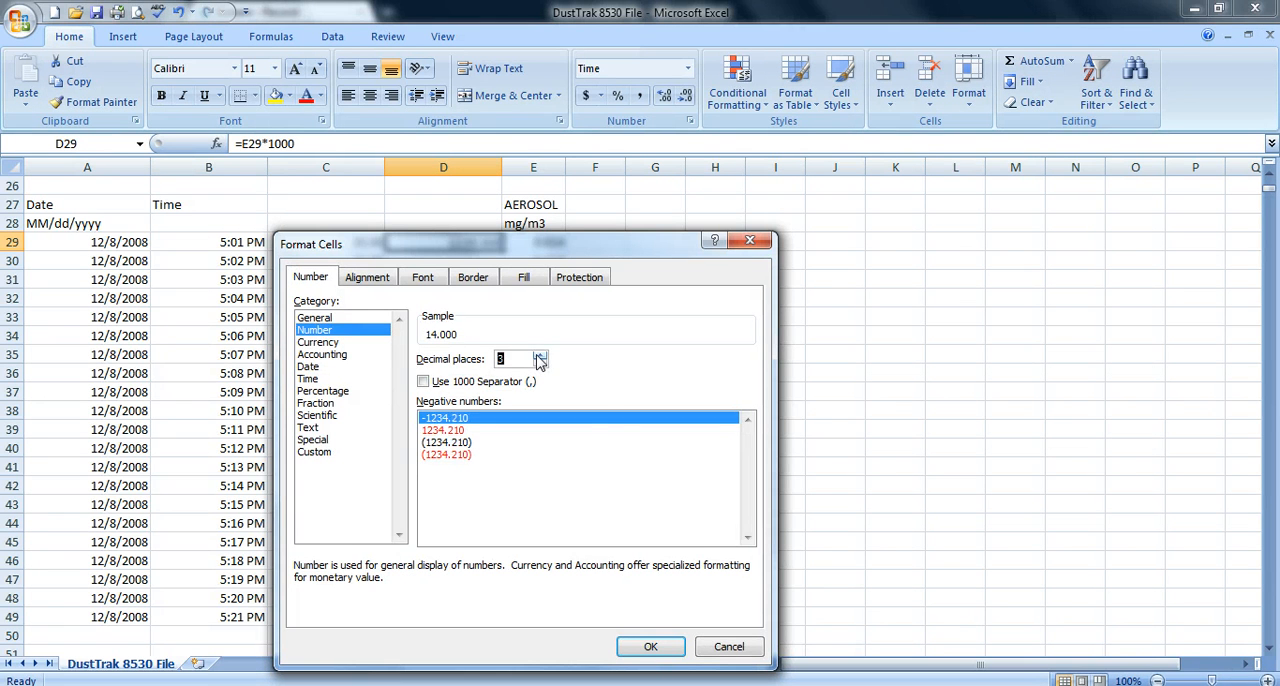
click(650, 646)
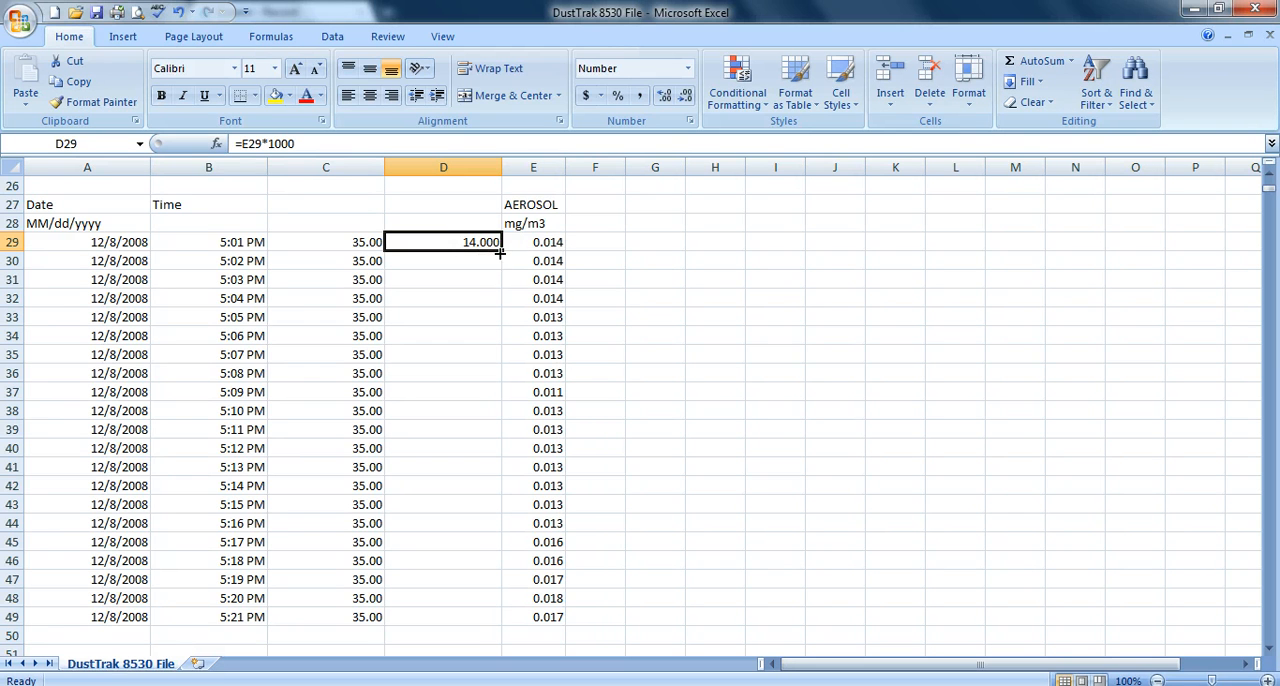
- Fill the conversion formula in D29 down to row 49
drag(500, 250, 504, 626)
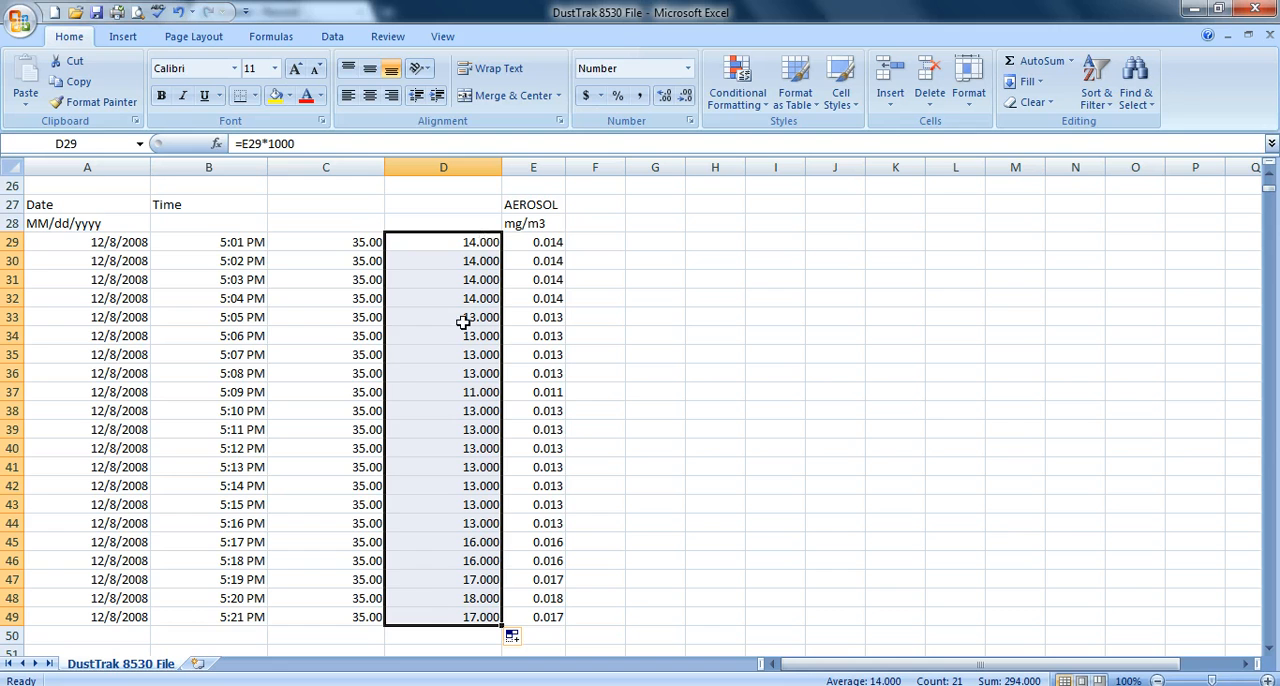
- Add column headers in row 28: standard in C28, Pm 2.5 in D28 and Time in B28
click(344, 220)
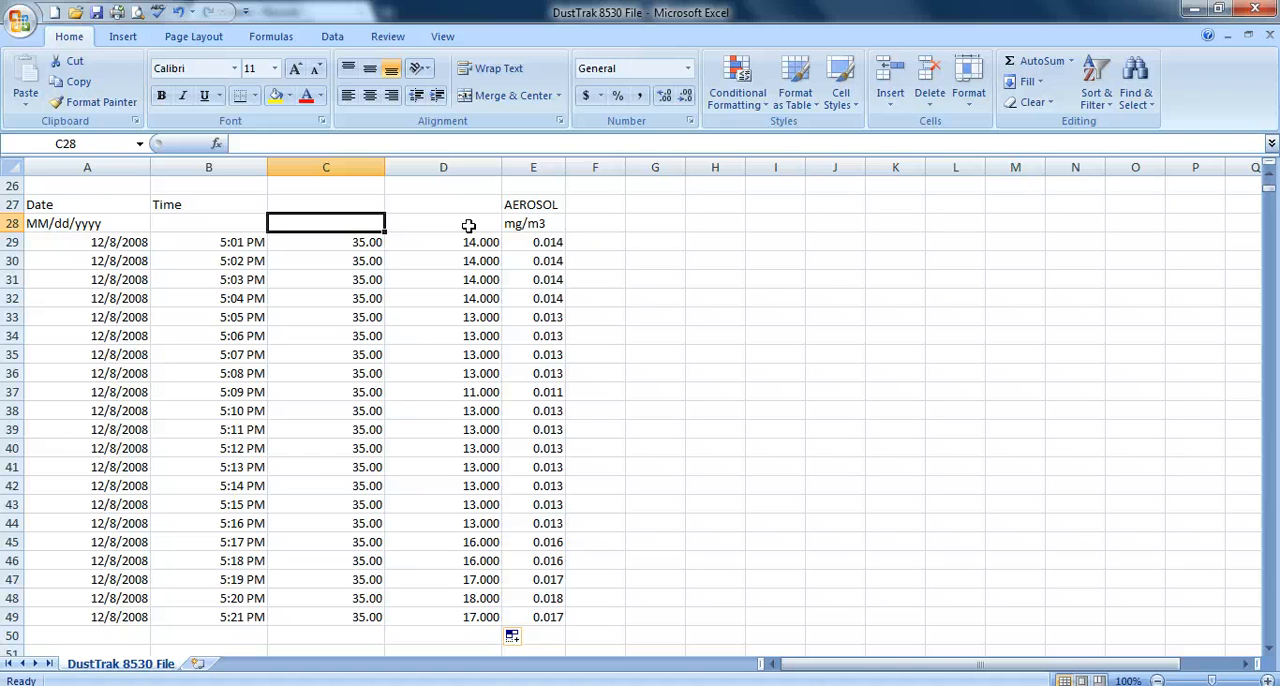
text(standard)
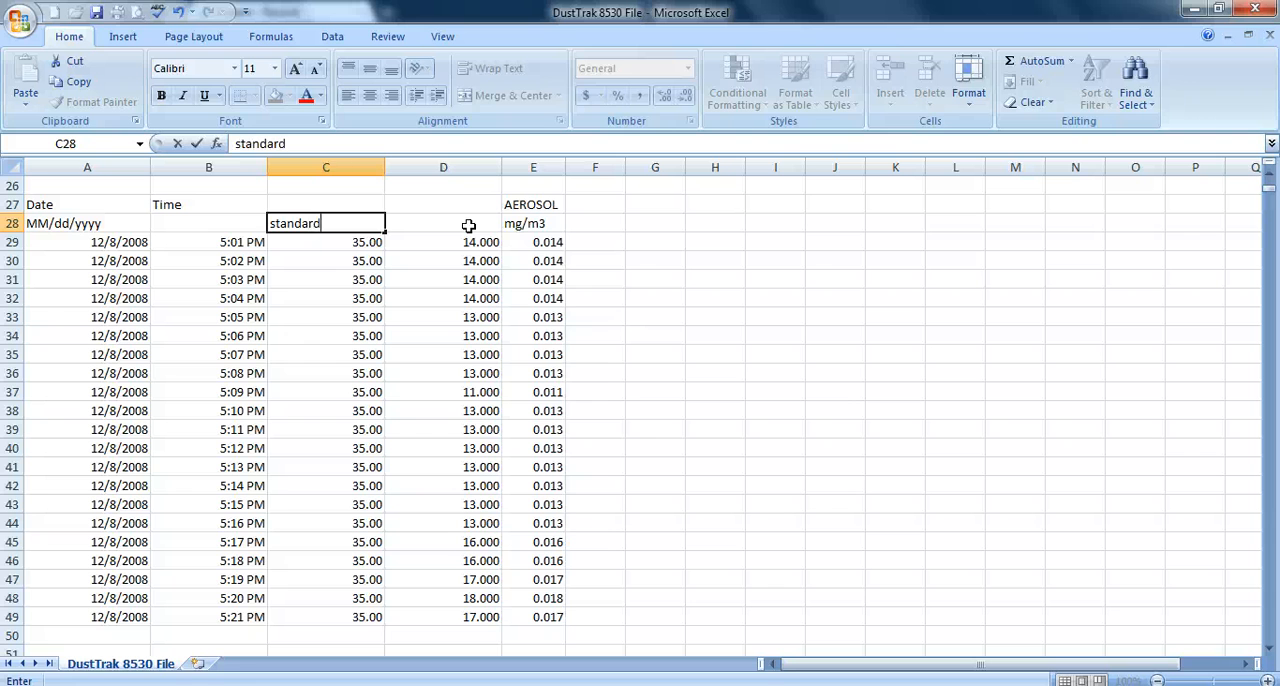
click(468, 225)
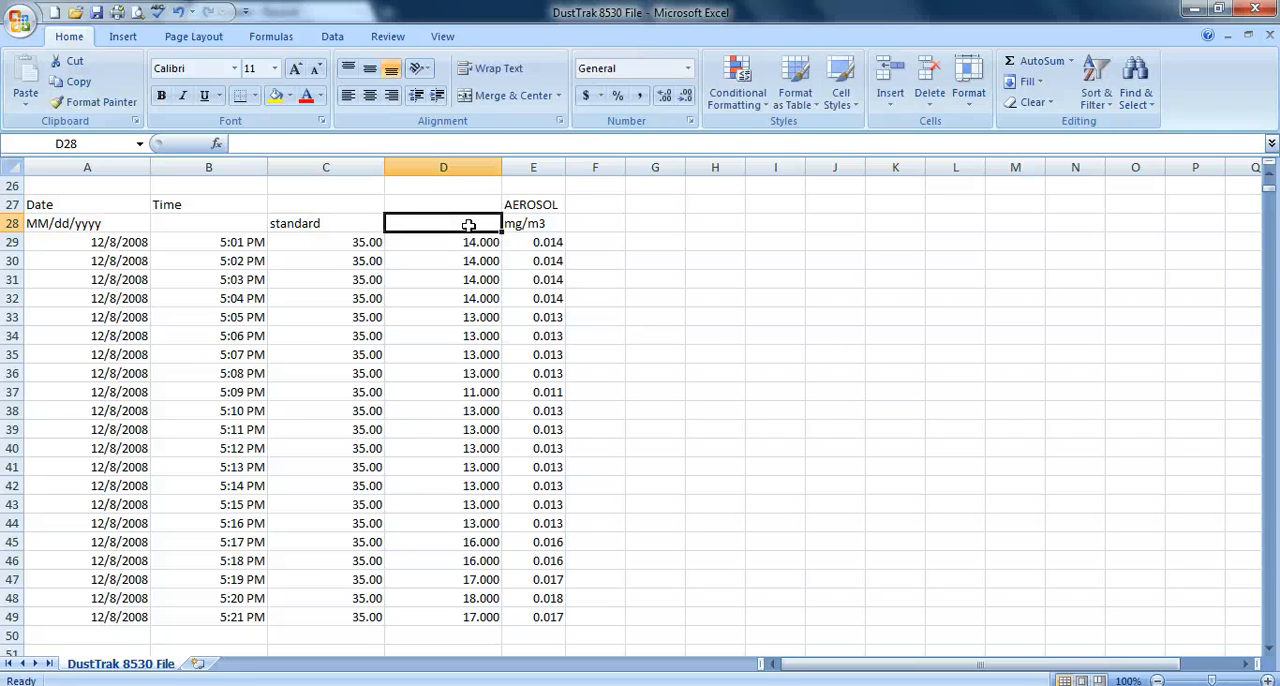
text(Pm 2)
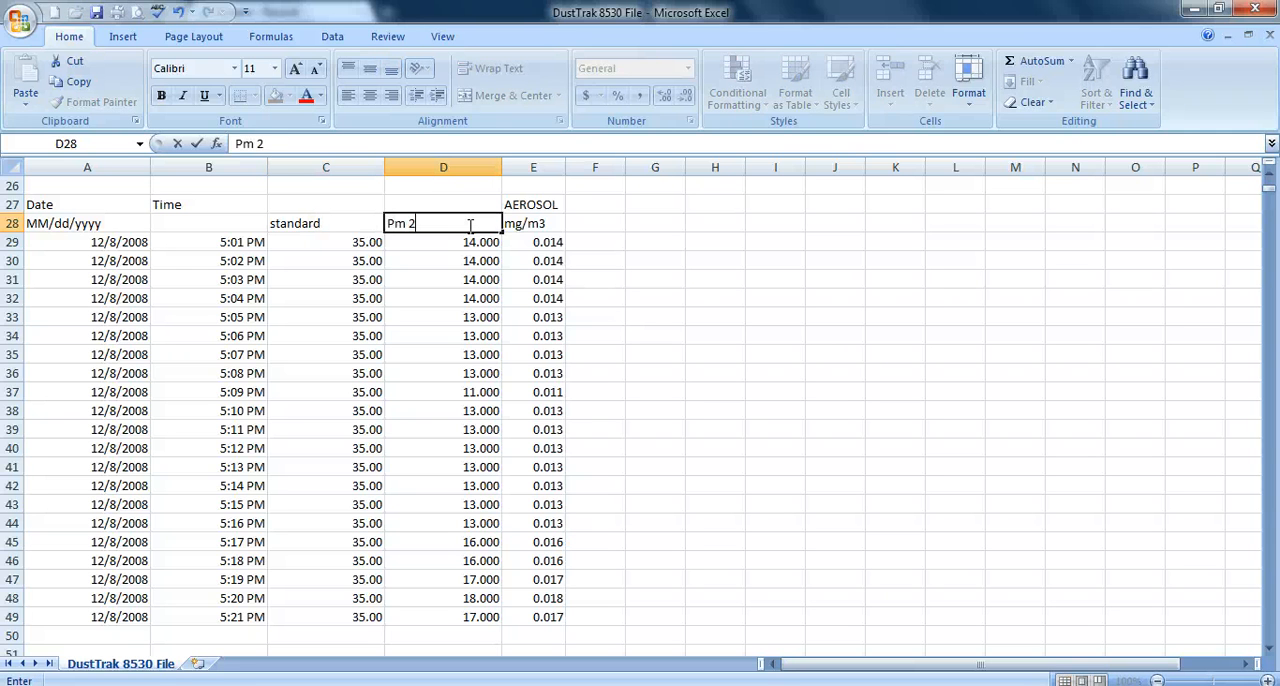
text(.5)
click(443, 243)
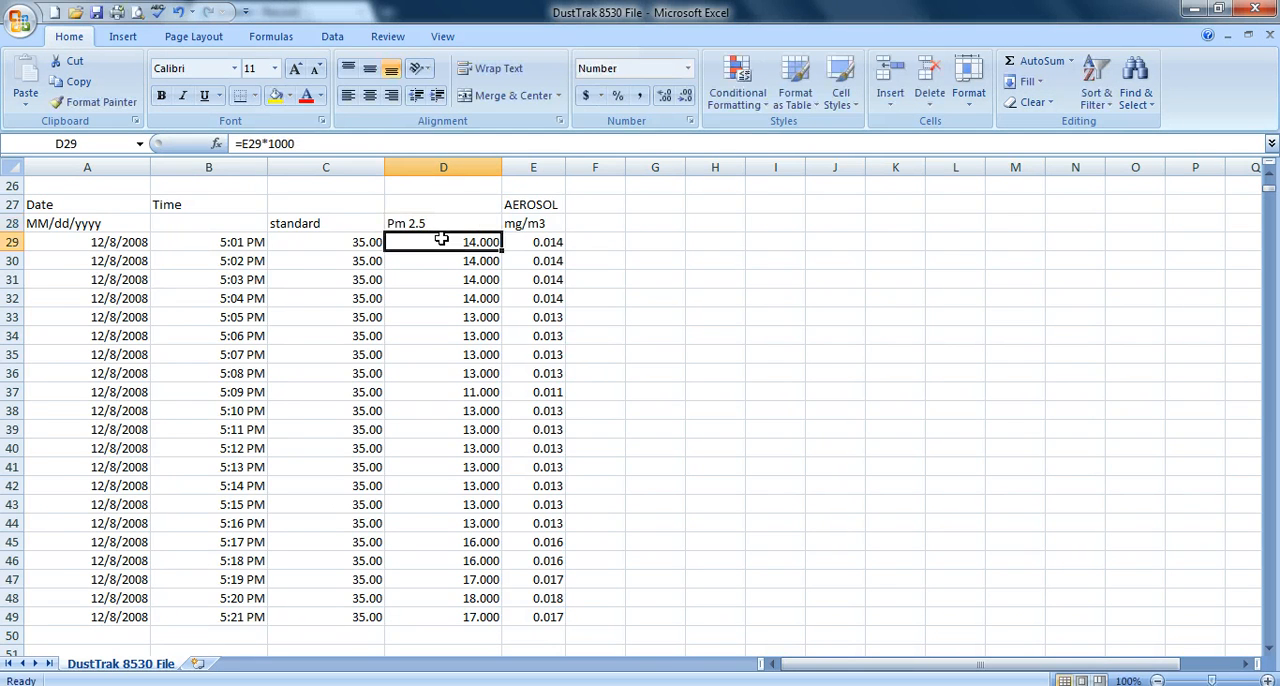
click(201, 220)
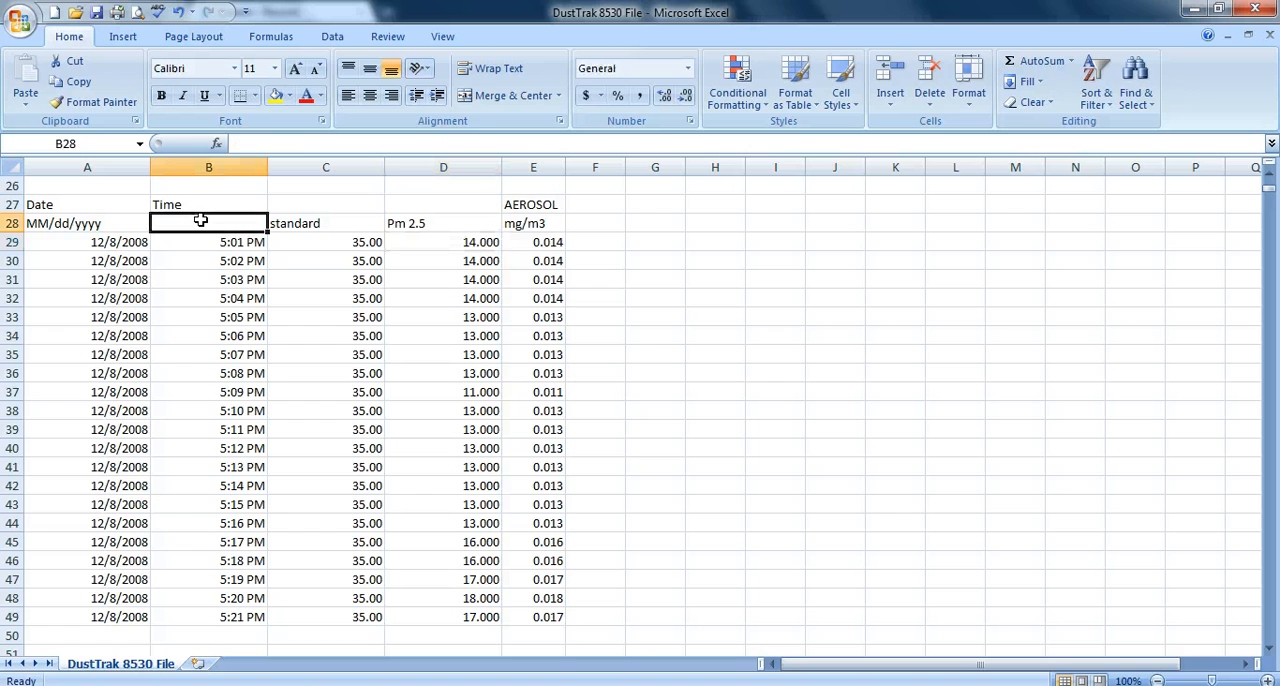
text(Tim)
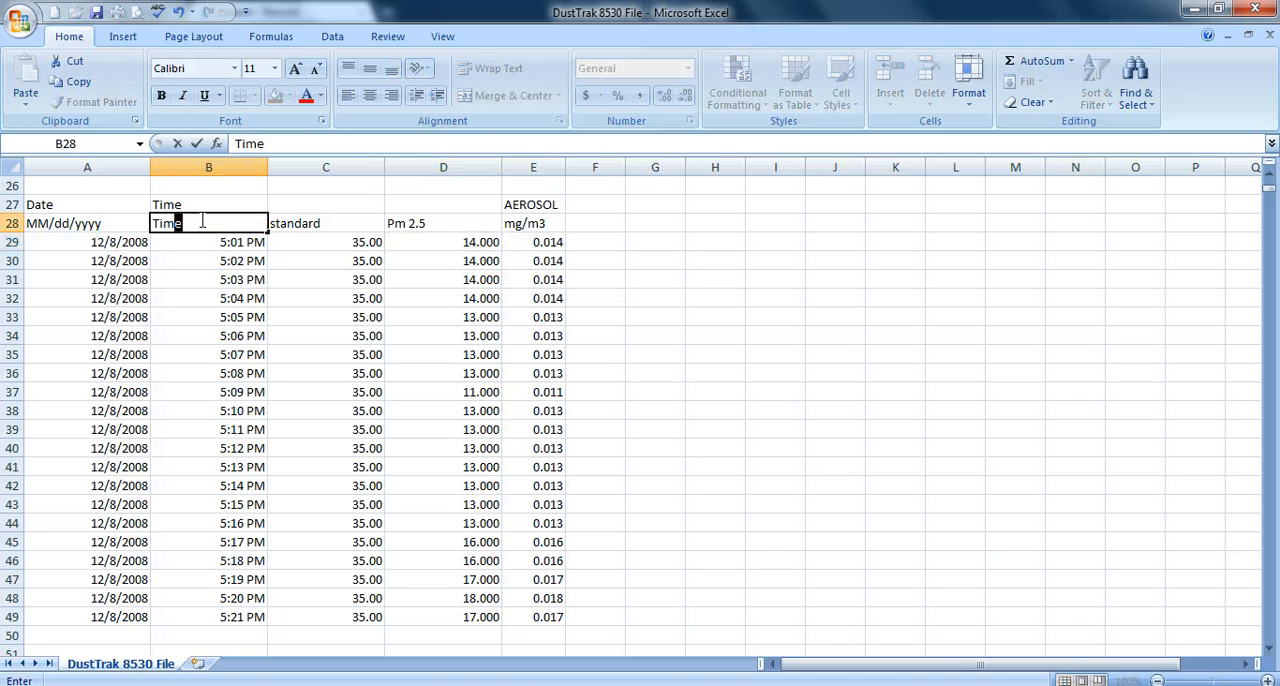
text(e)
click(295, 221)
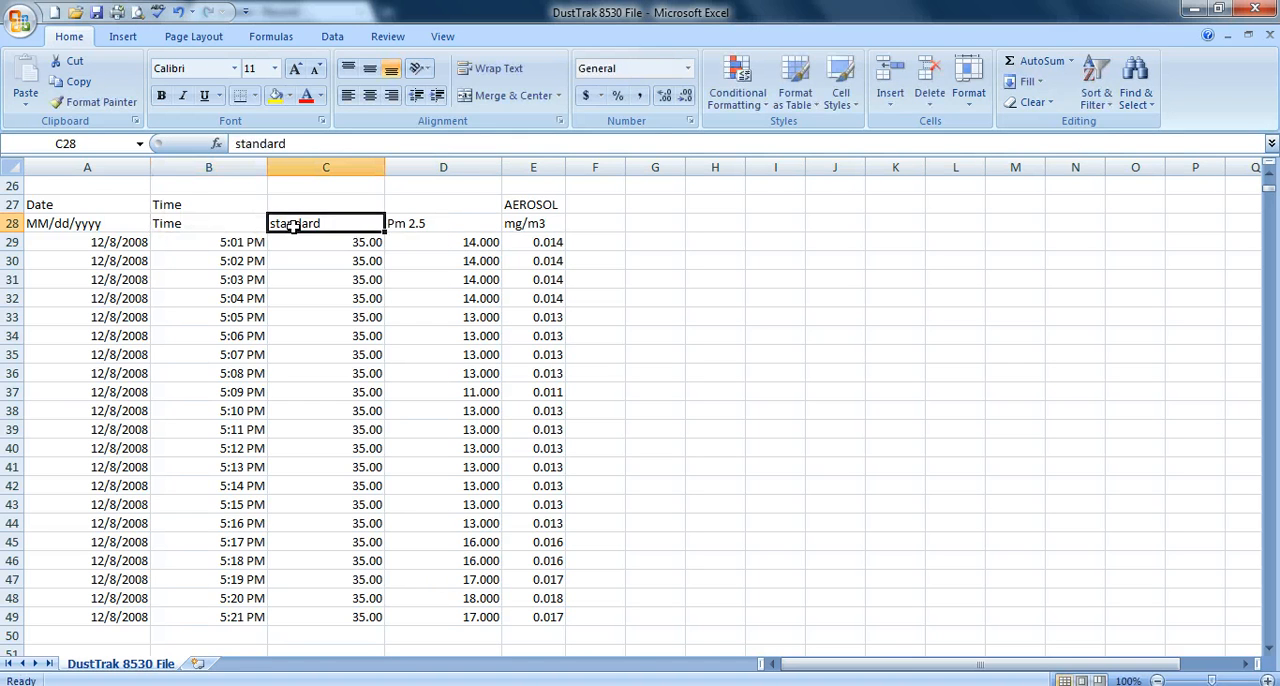
- Insert a basic 2-D Line chart from the range B28:D49 and place it beside the data, clear of column E
click(204, 228)
drag(204, 228, 435, 613)
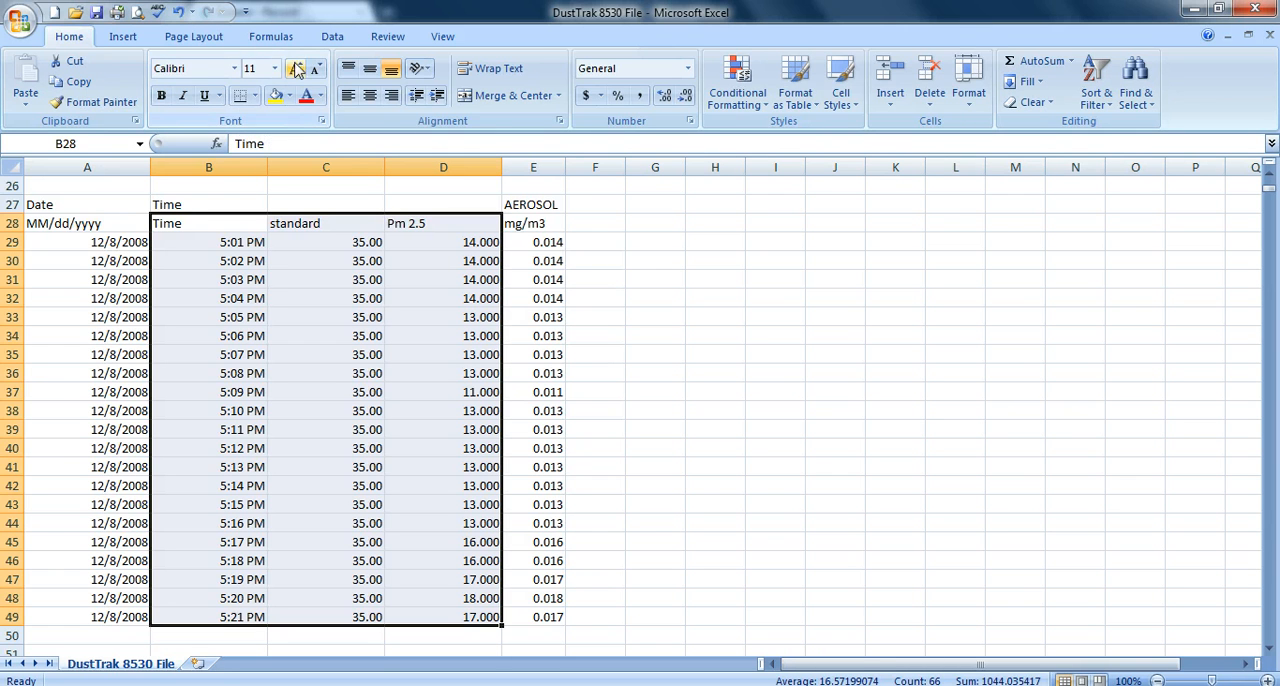
click(383, 40)
click(343, 40)
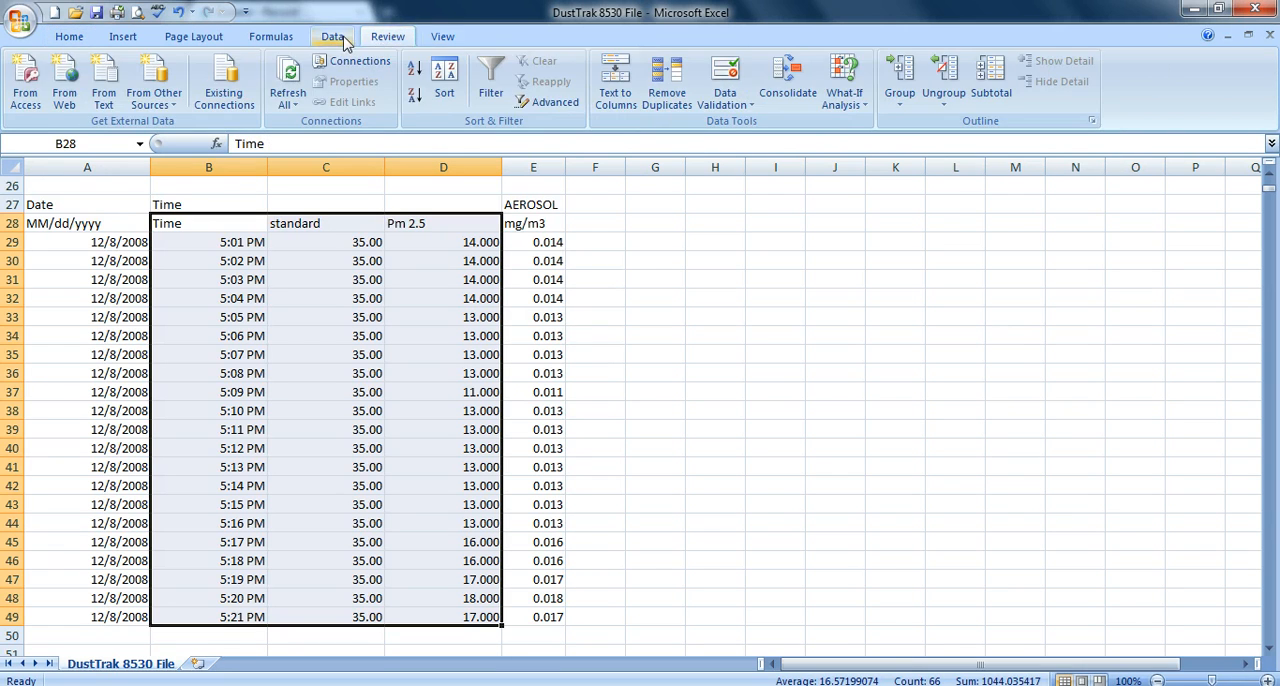
scroll(282, 42, up, 3)
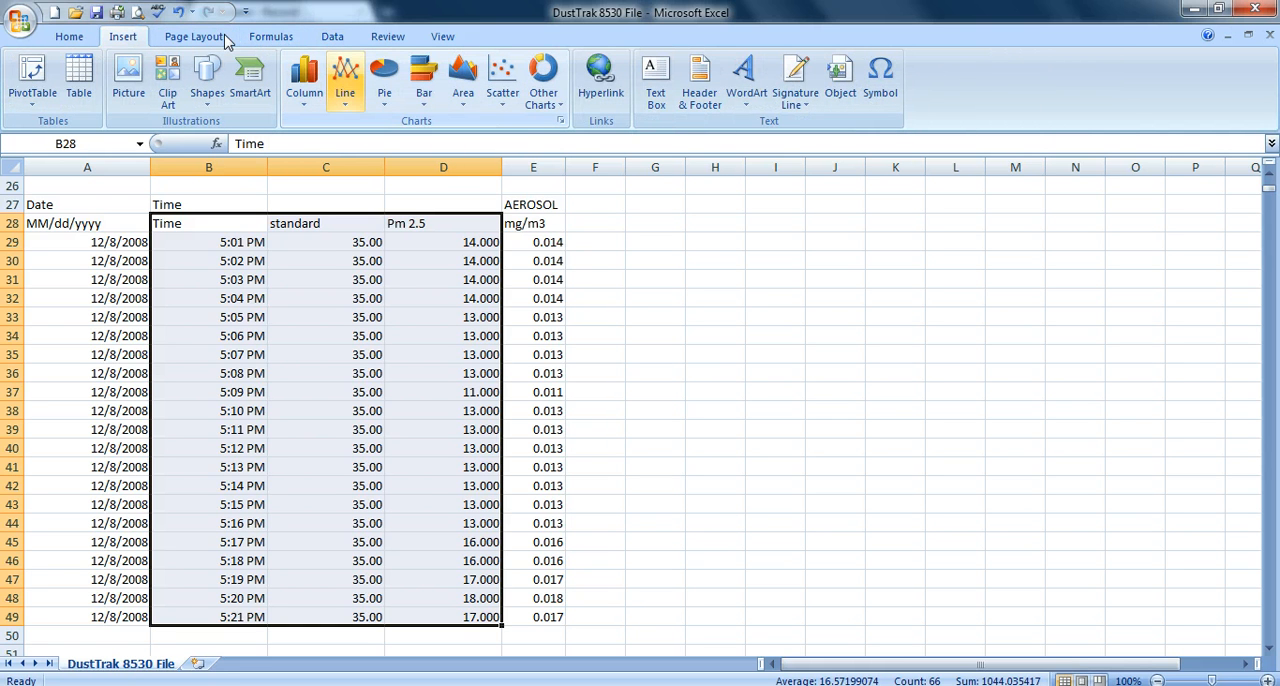
click(345, 85)
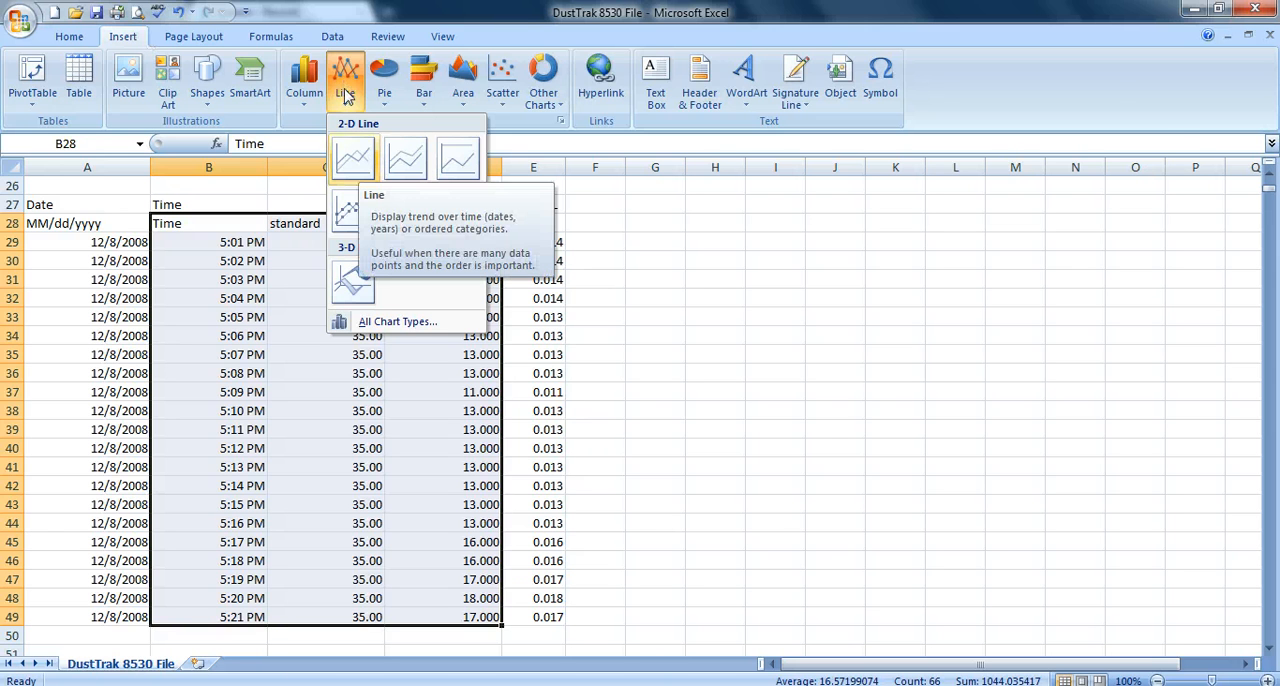
click(353, 158)
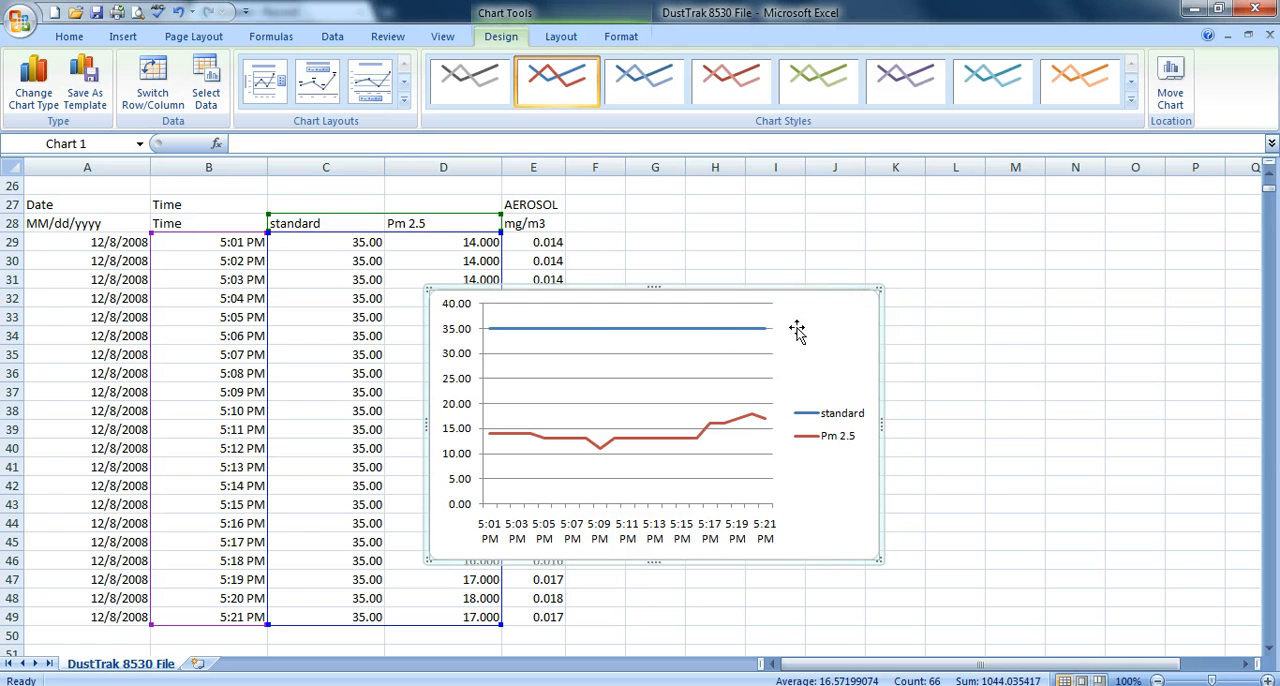
drag(811, 320, 958, 294)
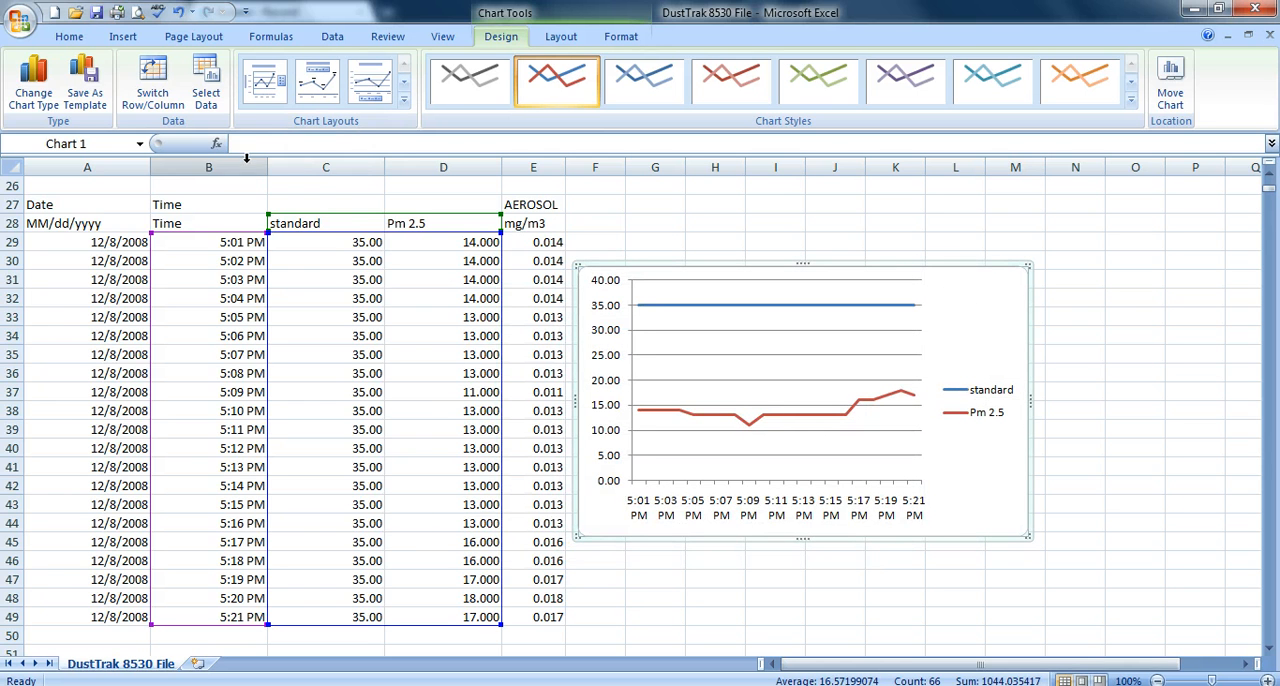
- Add a title above the line chart reading pm 2.5
click(440, 42)
scroll(437, 47, up, 4)
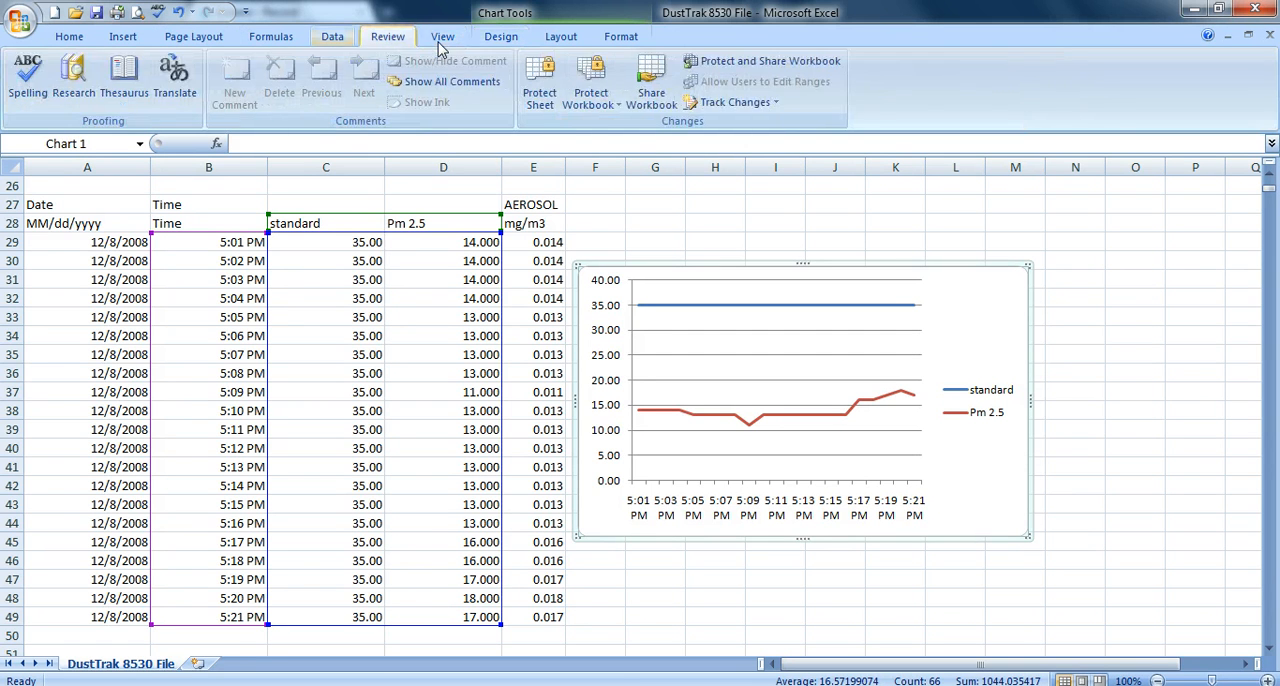
scroll(337, 42, down, 6)
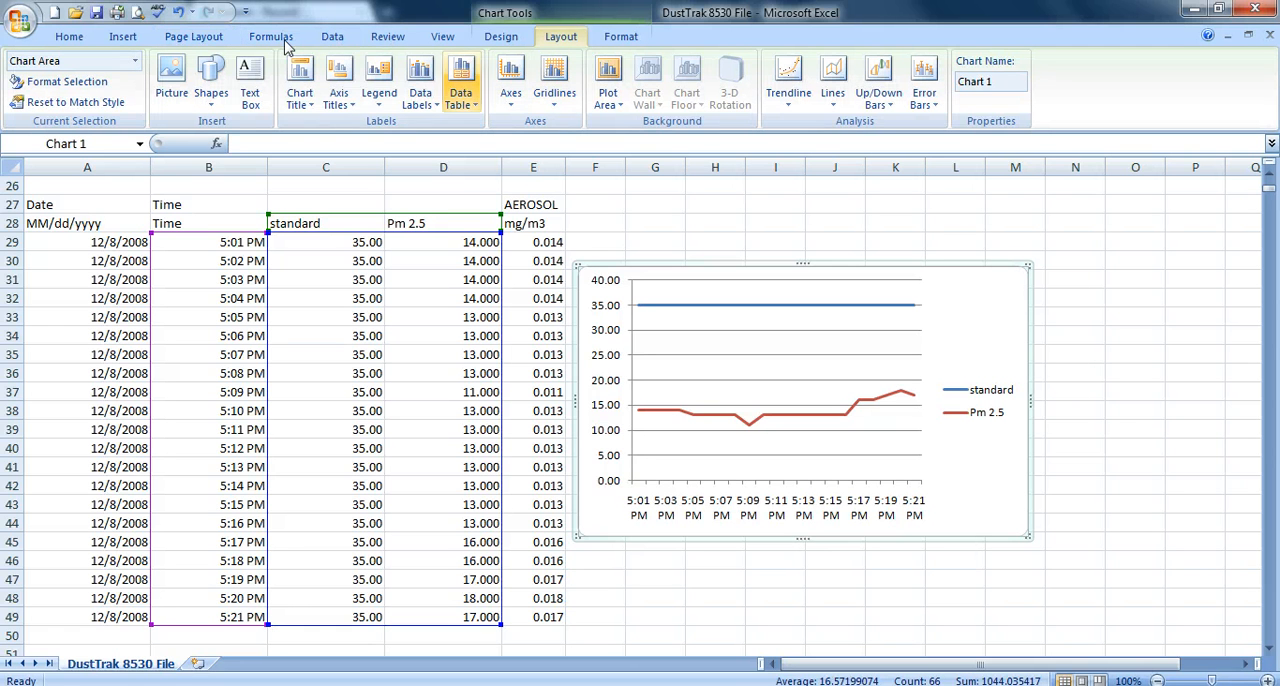
key(Return)
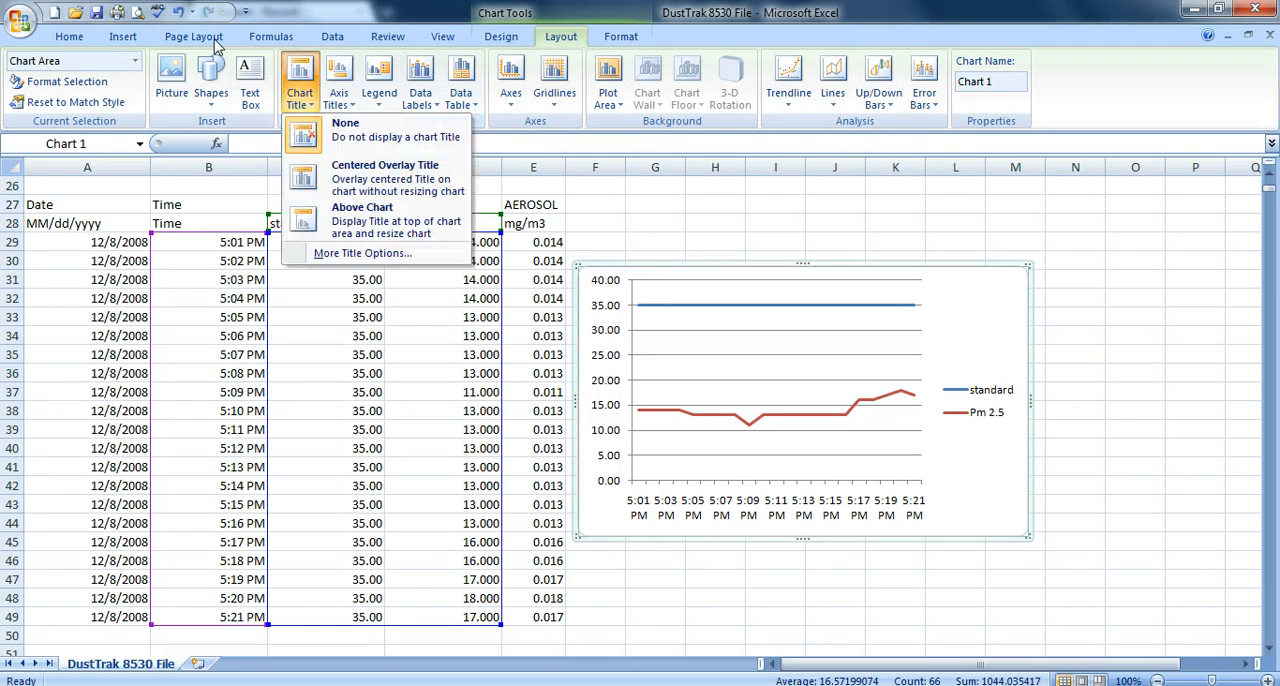
key(Down)
key(Down)
key(Down)
key(Return)
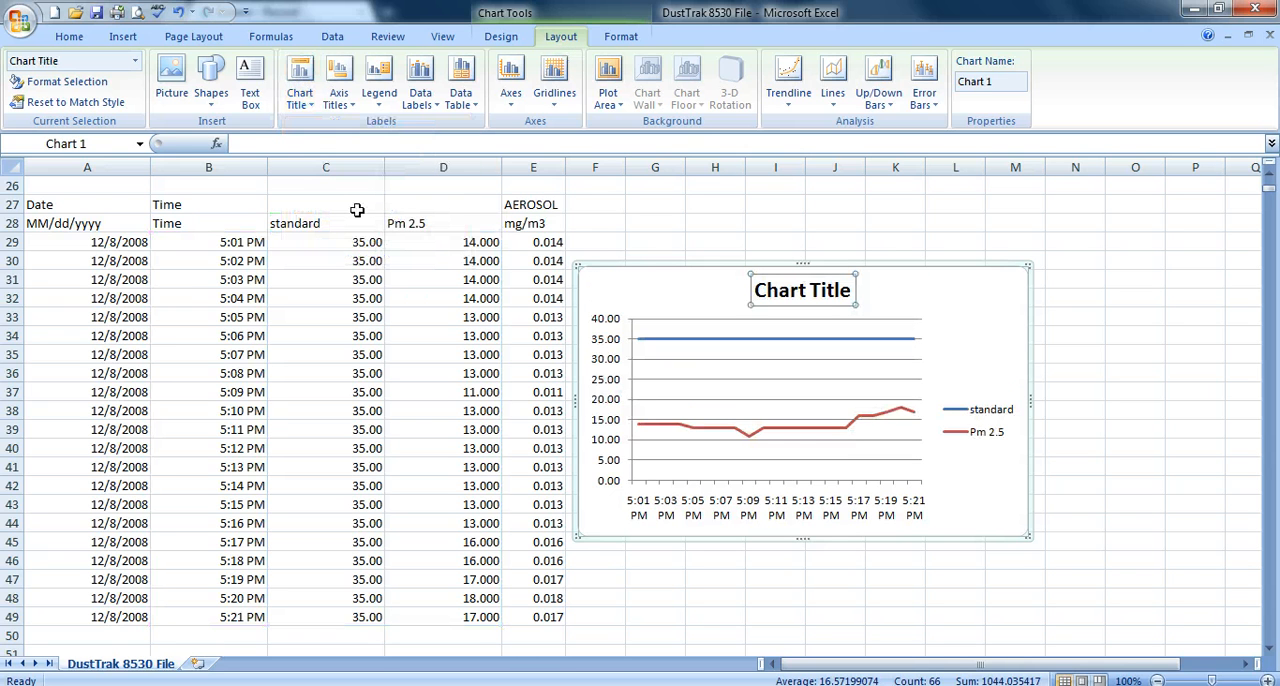
text(pm 2.5)
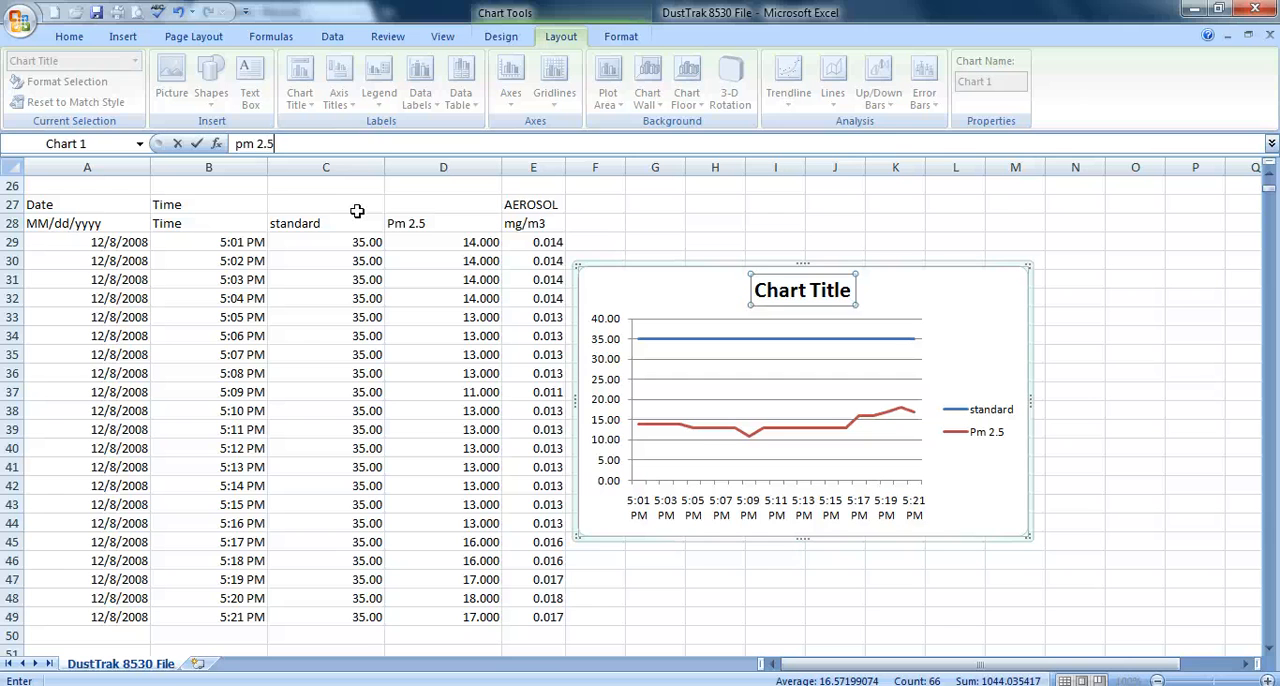
key(Return)
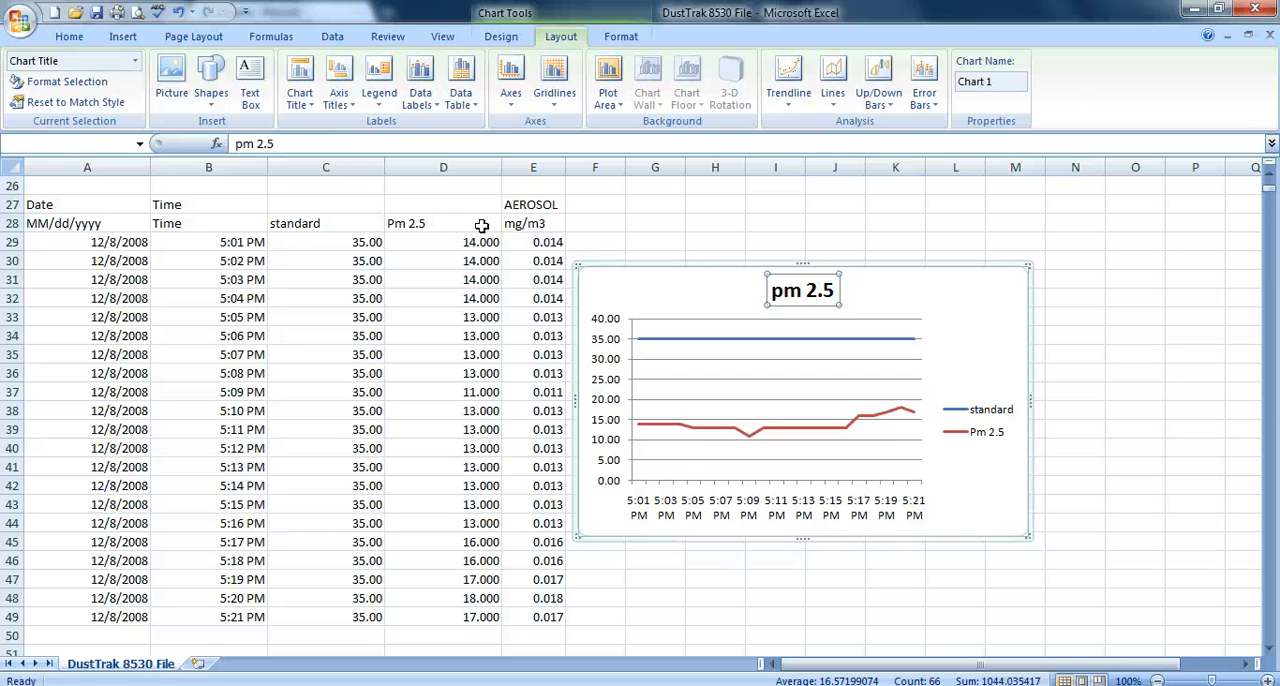